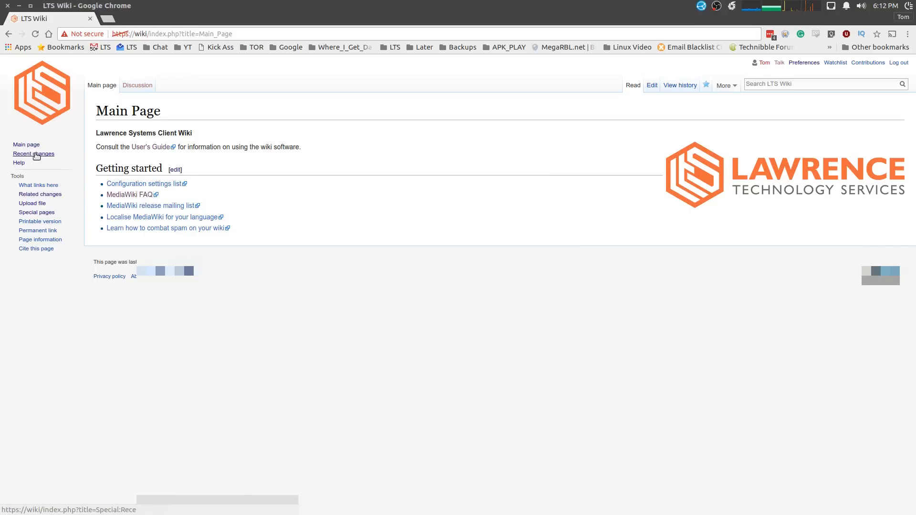
Open the wiki's recent changes list and inspect the page's address.
{"action": "left_click", "coordinate": [35, 155]}
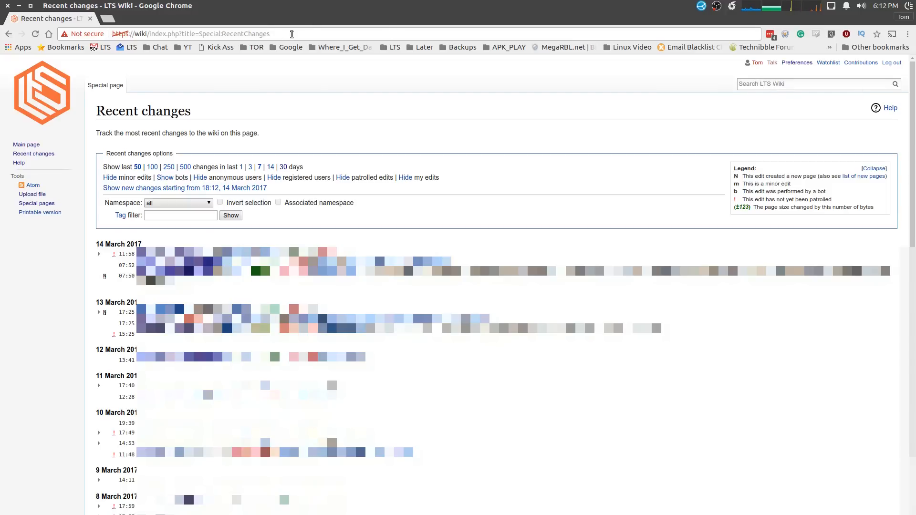
{"action": "left_click", "coordinate": [292, 34]}
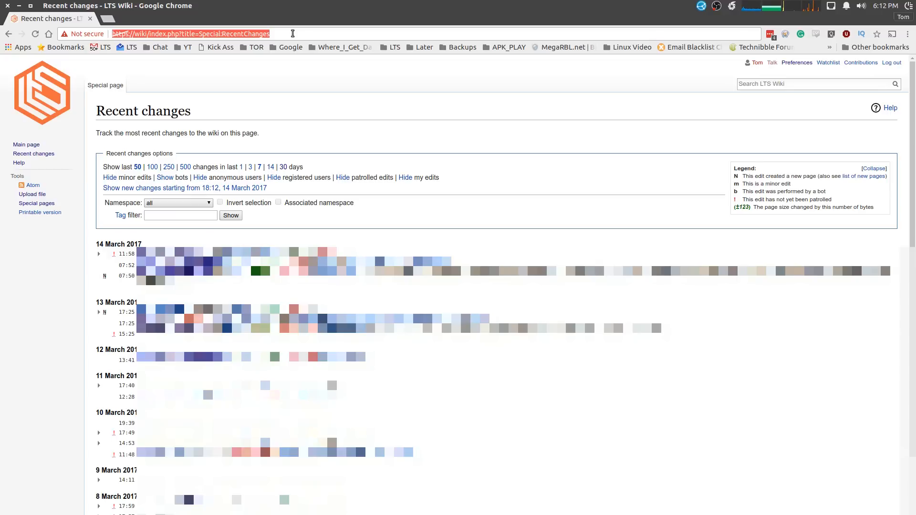
{"action": "left_click", "coordinate": [803, 86]}
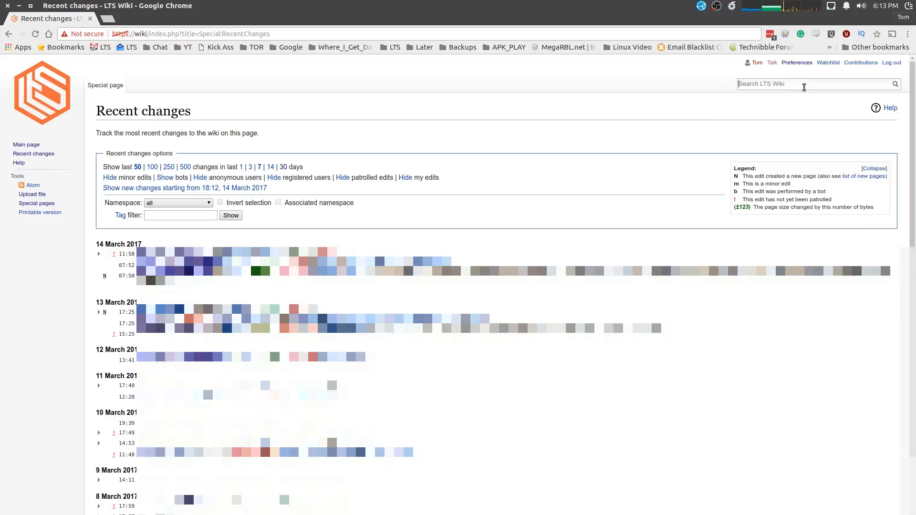
View the client's record in the PC Pickup Point of Sale system in a separate browser tab and close that tab.
{"action": "left_click", "coordinate": [113, 20]}
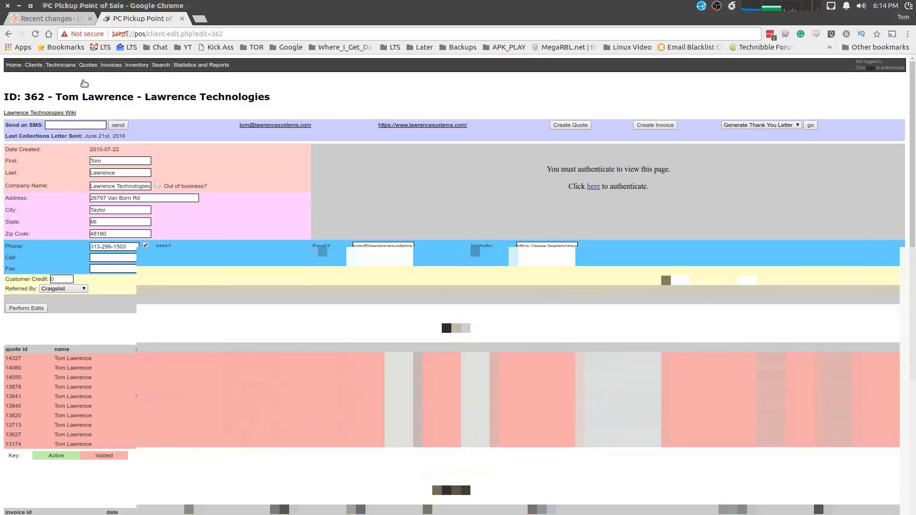
{"action": "middle_click", "coordinate": [129, 21]}
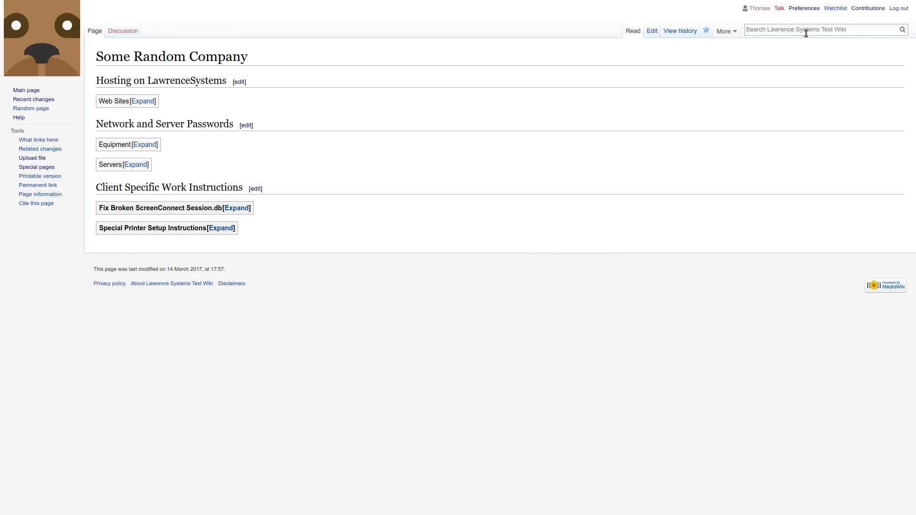
Search the test wiki for "some" to open Some Random Company, check its discussion page and return to the content page.
{"action": "left_click", "coordinate": [806, 33]}
{"action": "type", "text": "some"}
{"action": "left_click", "coordinate": [795, 41]}
{"action": "left_click", "coordinate": [123, 39]}
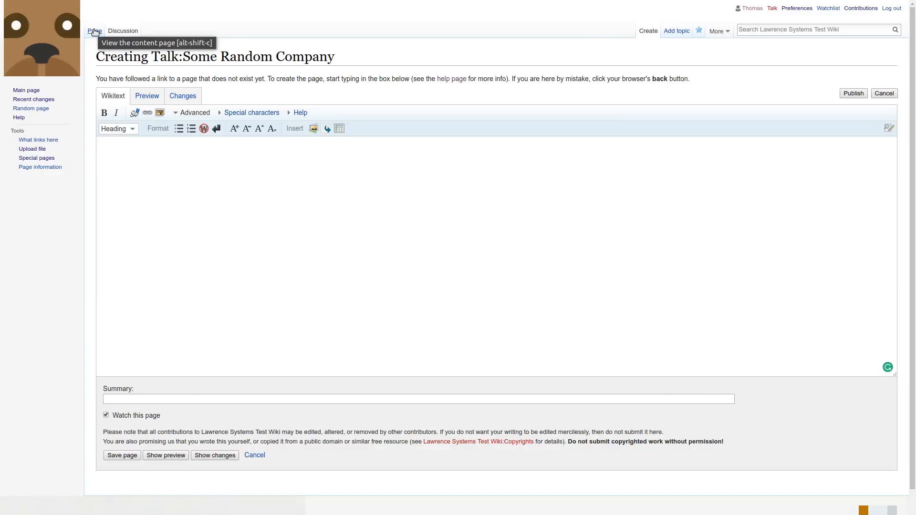
{"action": "left_click", "coordinate": [95, 32]}
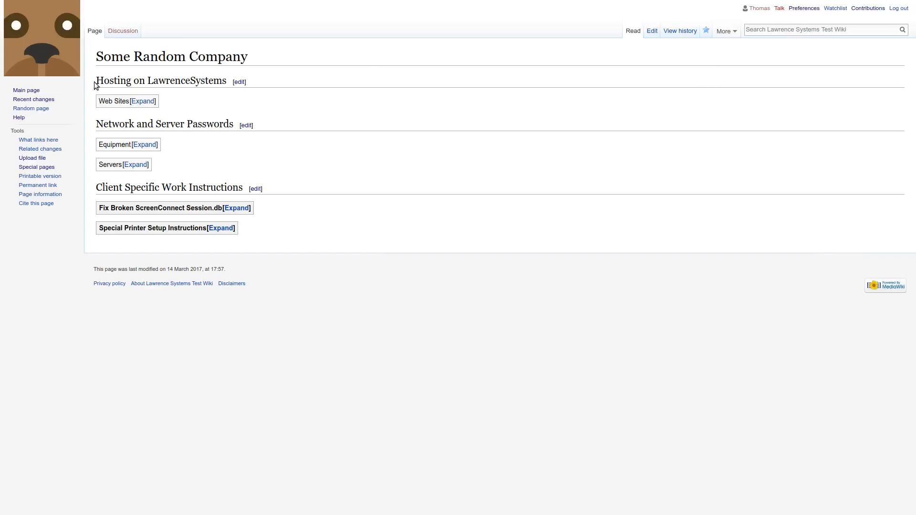
Expand the Web Sites table under Hosting on LawrenceSystems, review the LTS CPANEL entry and collapse the table.
{"action": "left_click_drag", "start_coordinate": [95, 82], "coordinate": [178, 110]}
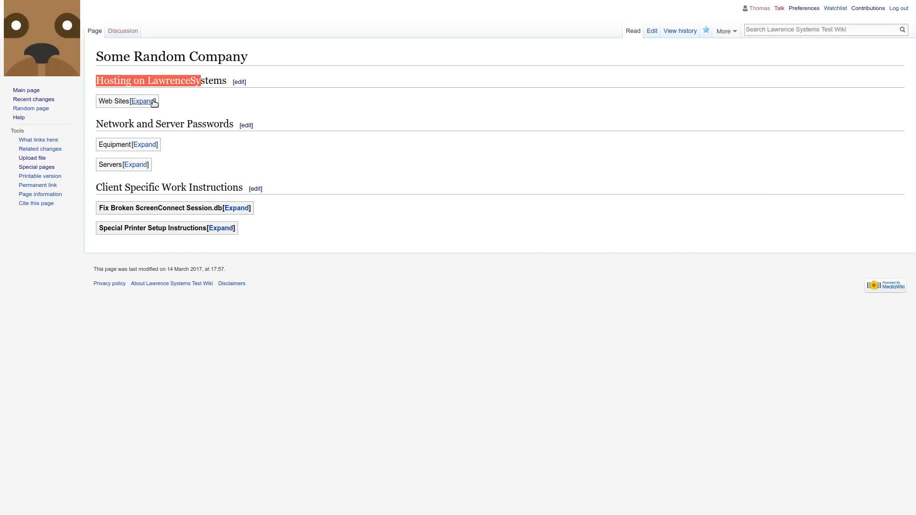
{"action": "left_click", "coordinate": [154, 102]}
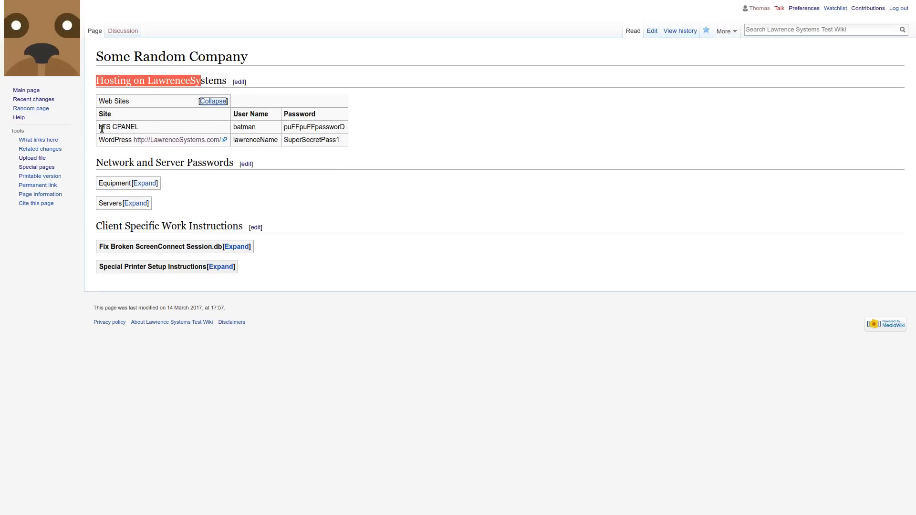
{"action": "left_click_drag", "start_coordinate": [101, 129], "coordinate": [144, 129]}
{"action": "left_click", "coordinate": [142, 128]}
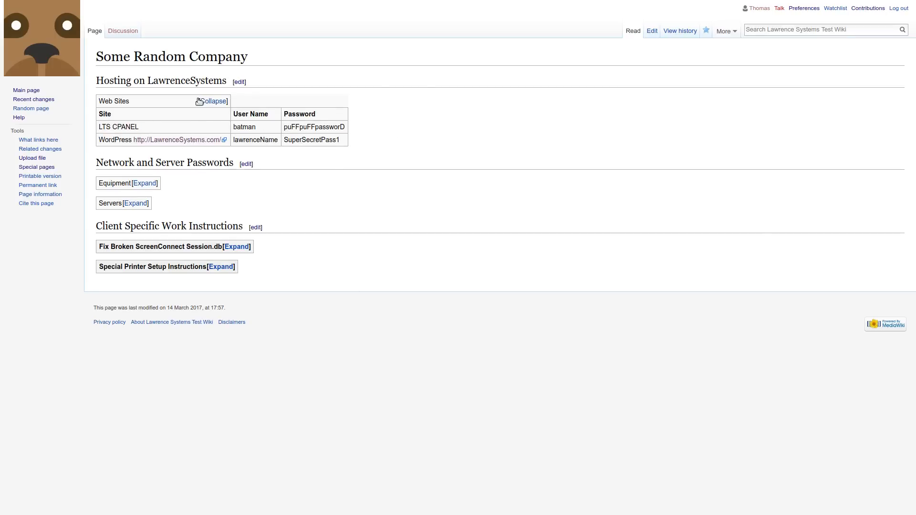
{"action": "left_click", "coordinate": [219, 102]}
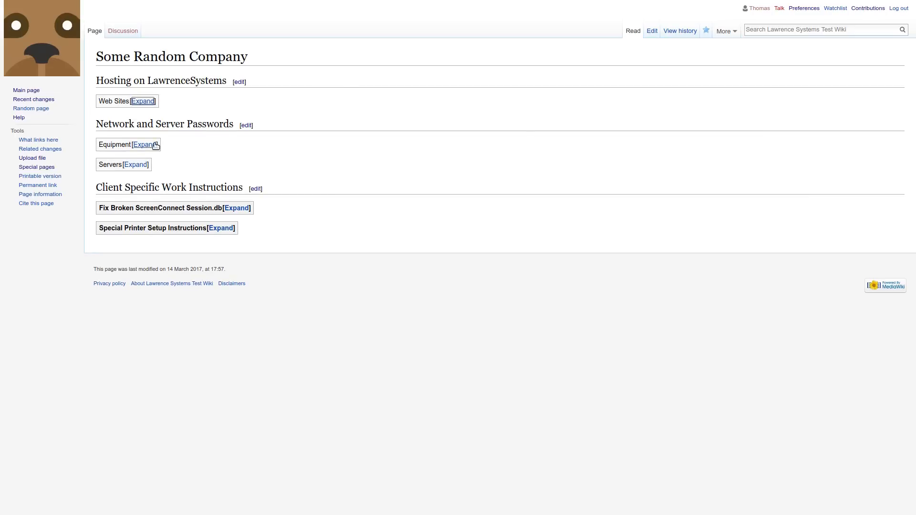
Expand, review and collapse the Equipment and Servers tables under Network and Server Passwords.
{"action": "left_click", "coordinate": [148, 145]}
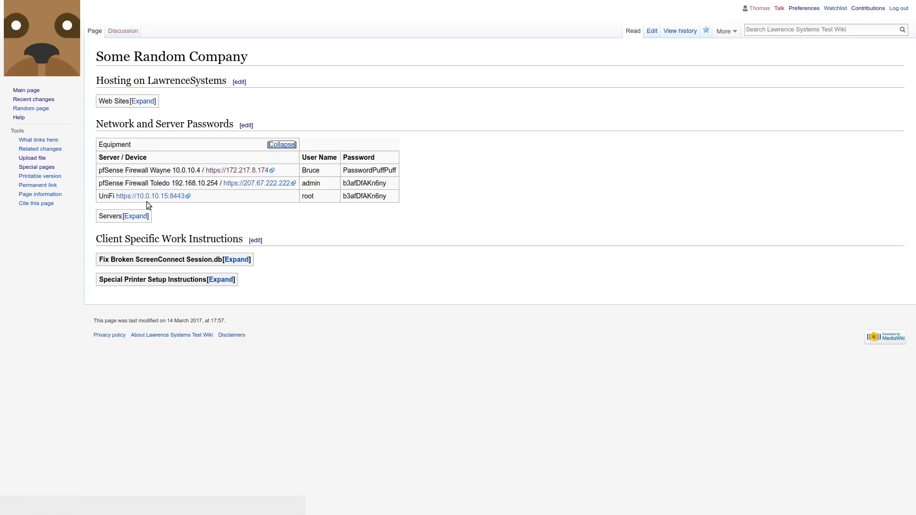
{"action": "left_click", "coordinate": [282, 144]}
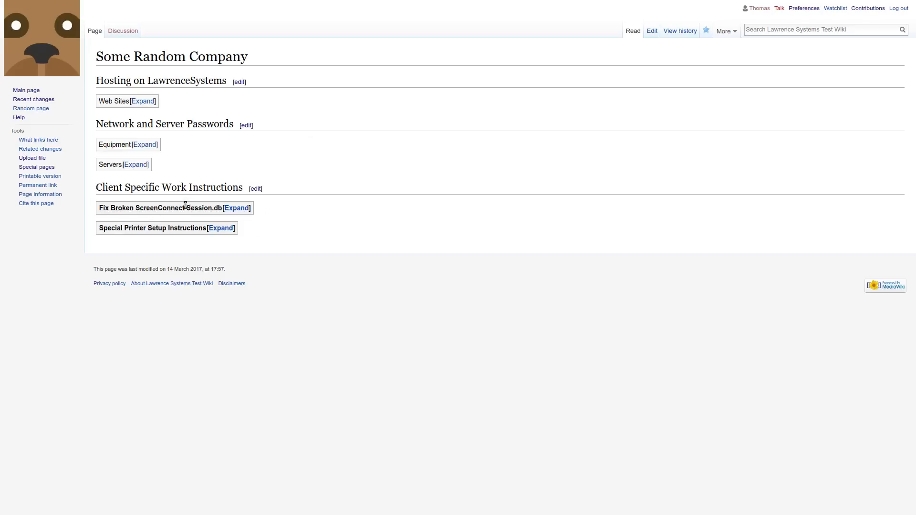
{"action": "left_click", "coordinate": [136, 164]}
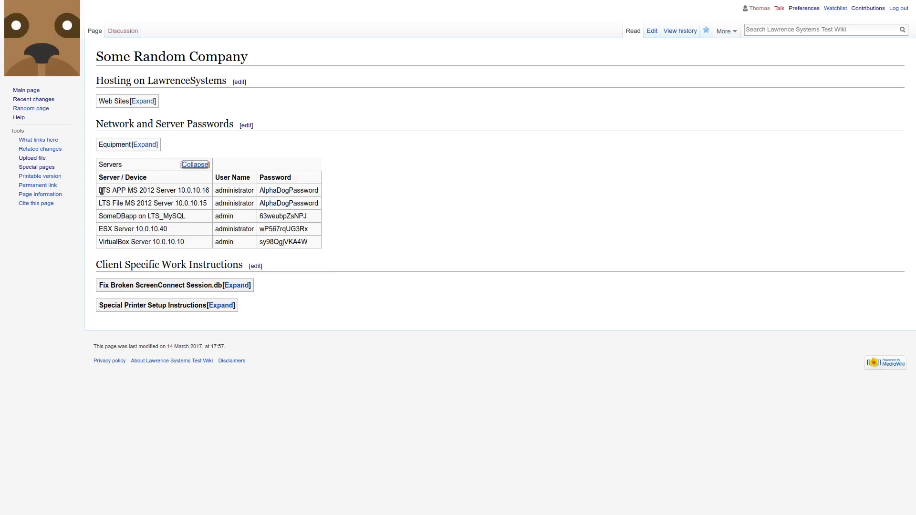
{"action": "left_click_drag", "start_coordinate": [101, 191], "coordinate": [137, 192]}
{"action": "left_click", "coordinate": [148, 193]}
{"action": "left_click_drag", "start_coordinate": [259, 190], "coordinate": [315, 196]}
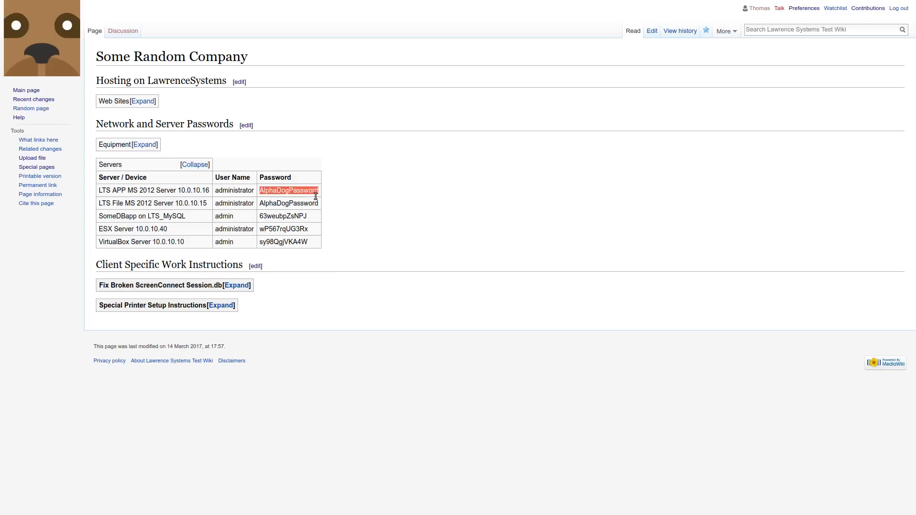
{"action": "double_click", "coordinate": [315, 203]}
{"action": "double_click", "coordinate": [250, 203]}
{"action": "left_click", "coordinate": [174, 217]}
{"action": "left_click", "coordinate": [193, 164]}
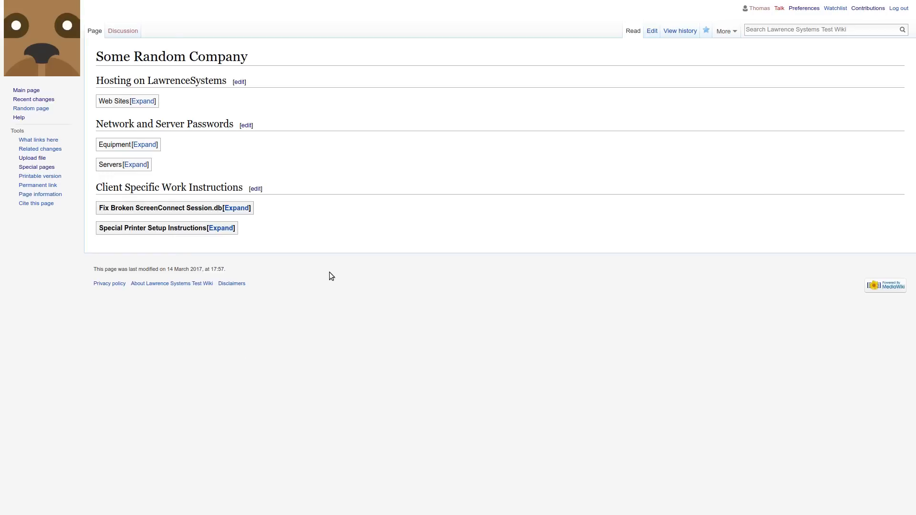
Expand, read and collapse the Special Printer Setup Instructions and the Fix Broken ScreenConnect Session.db instructions.
{"action": "left_click", "coordinate": [221, 228]}
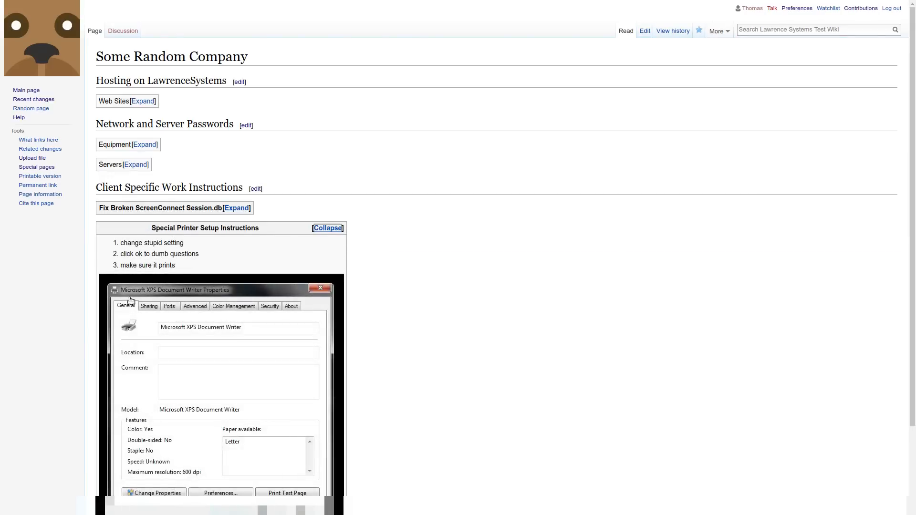
{"action": "scroll", "coordinate": [180, 290], "scroll_direction": "down", "scroll_amount": 2}
{"action": "scroll", "coordinate": [180, 290], "scroll_direction": "up", "scroll_amount": 2}
{"action": "scroll", "coordinate": [291, 341], "scroll_direction": "down", "scroll_amount": 2}
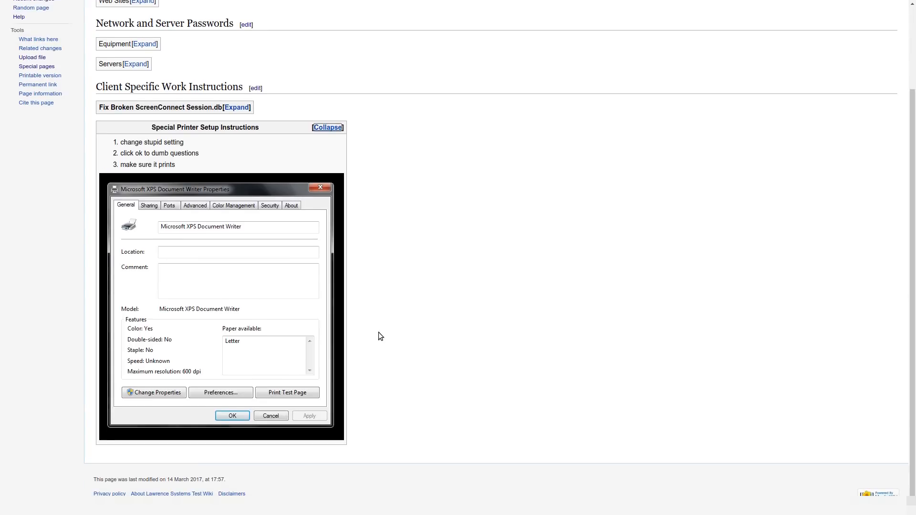
{"action": "scroll", "coordinate": [378, 333], "scroll_direction": "up", "scroll_amount": 2}
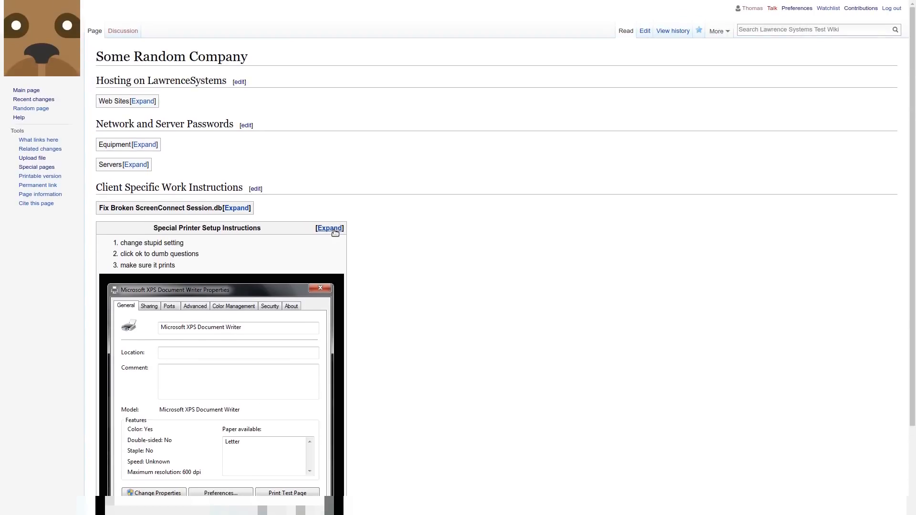
{"action": "left_click", "coordinate": [327, 228]}
{"action": "left_click", "coordinate": [237, 208]}
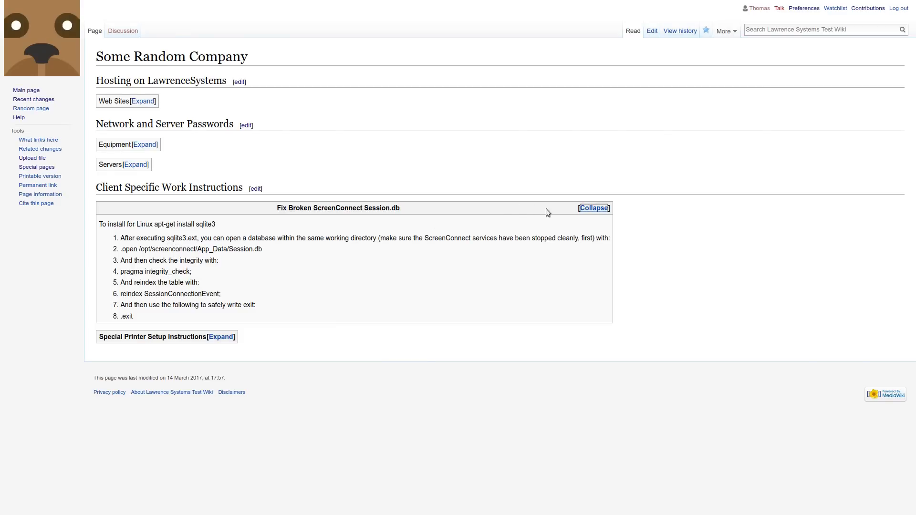
{"action": "left_click", "coordinate": [594, 208]}
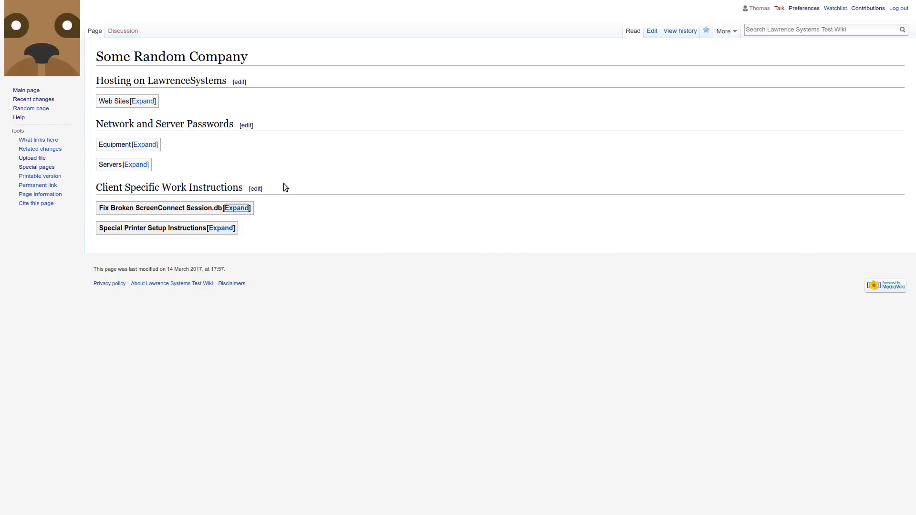
Open the whole Some Random Company page for editing, examine its wikitext headings and tables, and cancel the edit.
{"action": "left_click", "coordinate": [651, 31]}
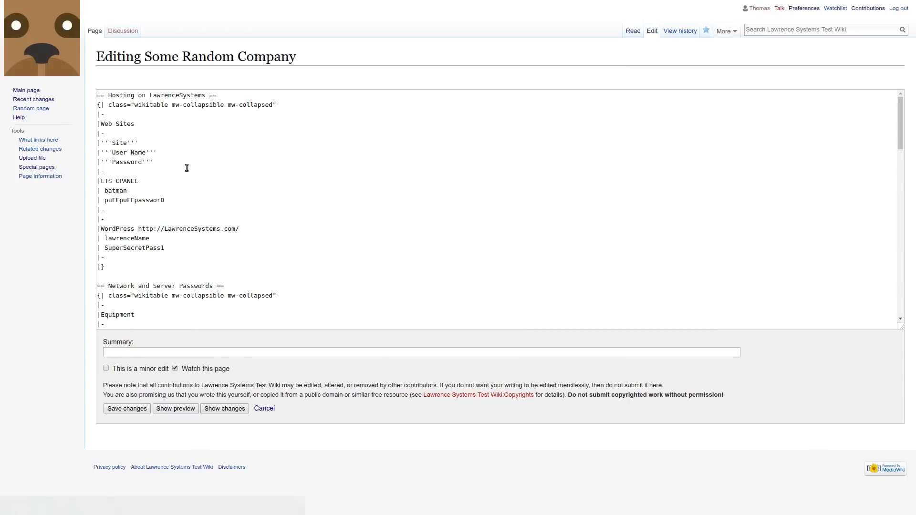
{"action": "scroll", "coordinate": [341, 200], "scroll_direction": "down", "scroll_amount": 10}
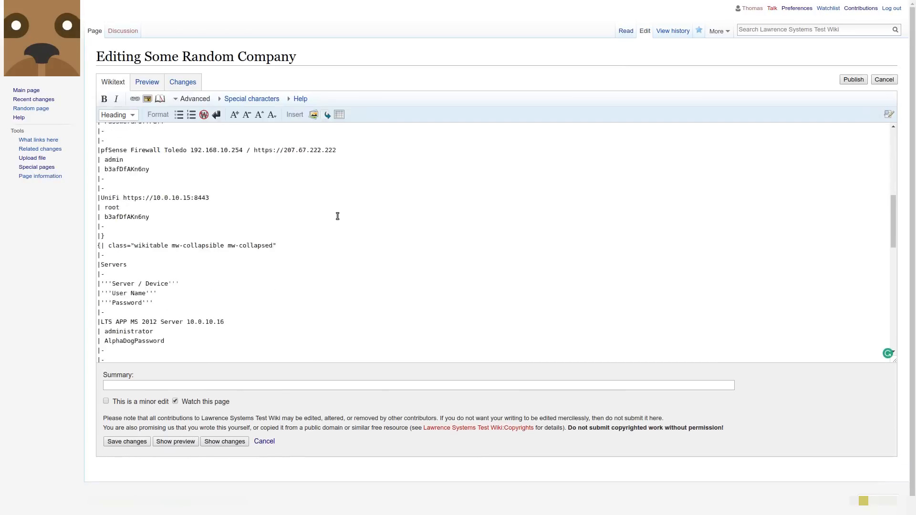
{"action": "scroll", "coordinate": [337, 217], "scroll_direction": "down", "scroll_amount": 5}
{"action": "scroll", "coordinate": [335, 237], "scroll_direction": "up", "scroll_amount": 10}
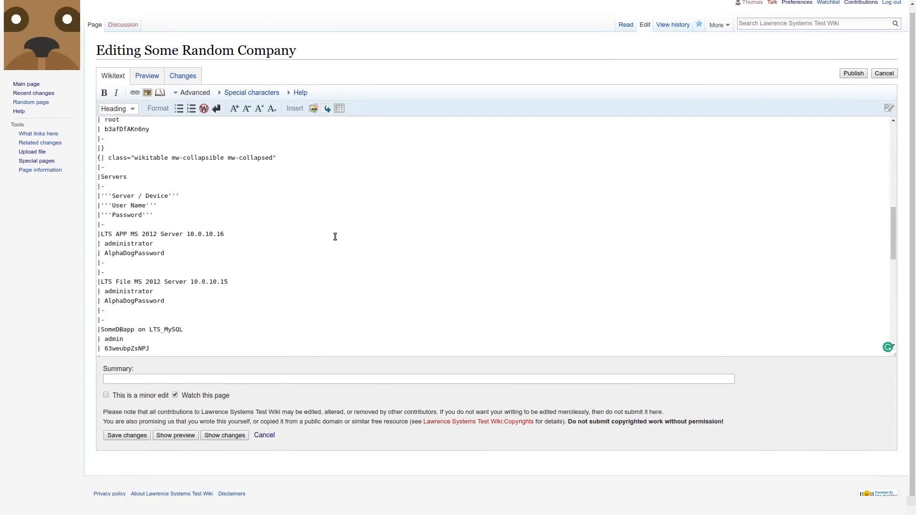
{"action": "scroll", "coordinate": [335, 237], "scroll_direction": "up", "scroll_amount": 3}
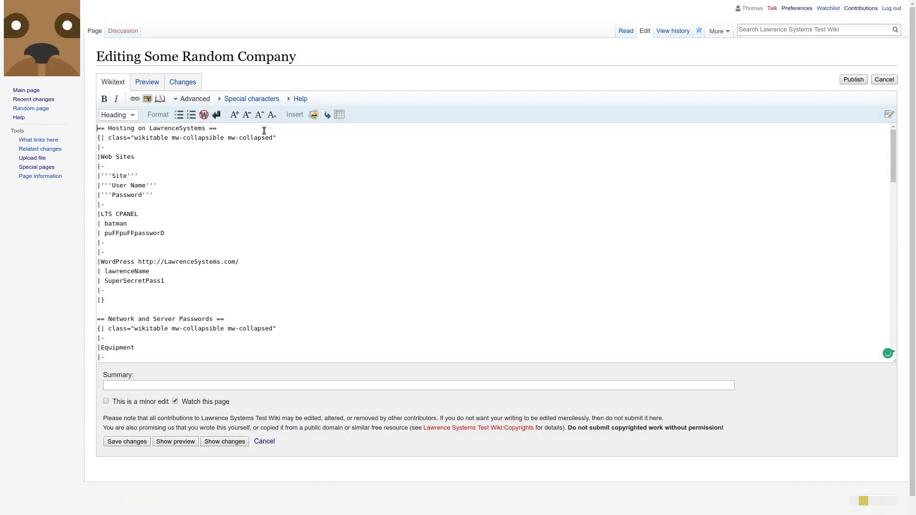
{"action": "triple_click", "coordinate": [264, 131]}
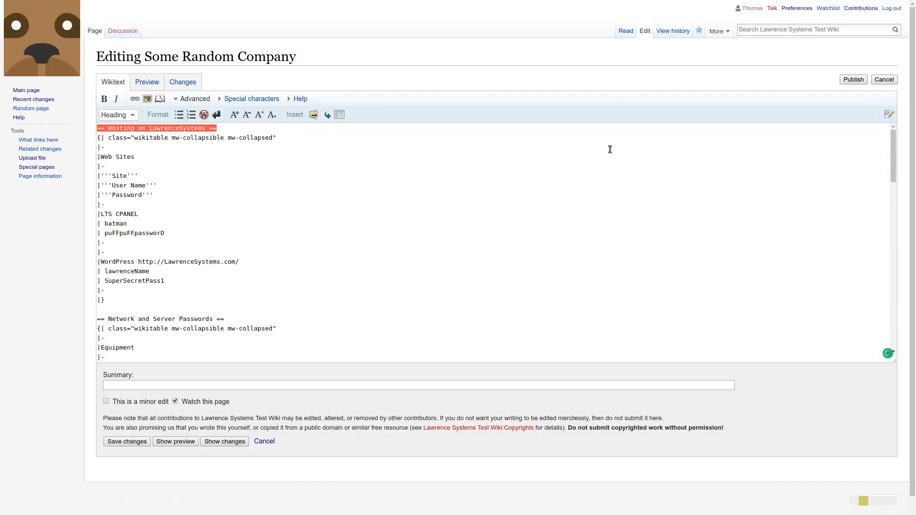
{"action": "left_click", "coordinate": [883, 79]}
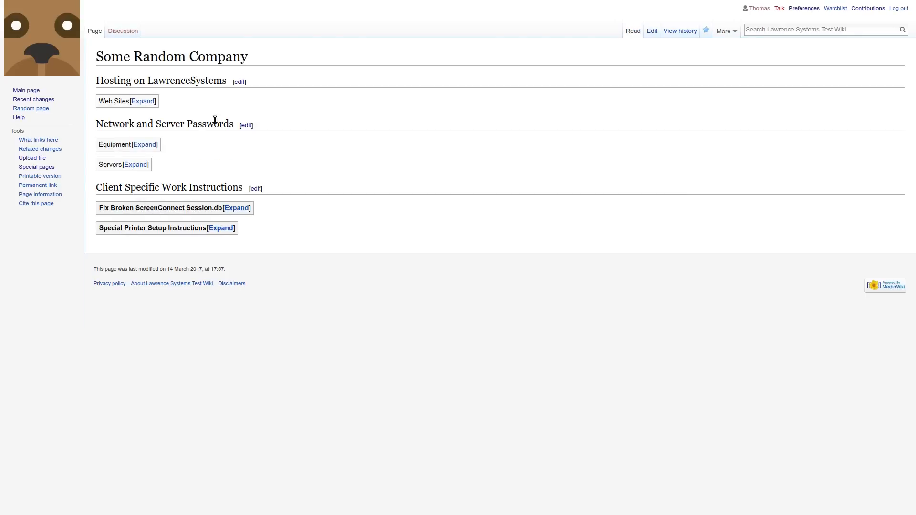
Edit the Hosting on LawrenceSystems section, change the LTS CPANEL password and save the changes.
{"action": "left_click", "coordinate": [239, 82]}
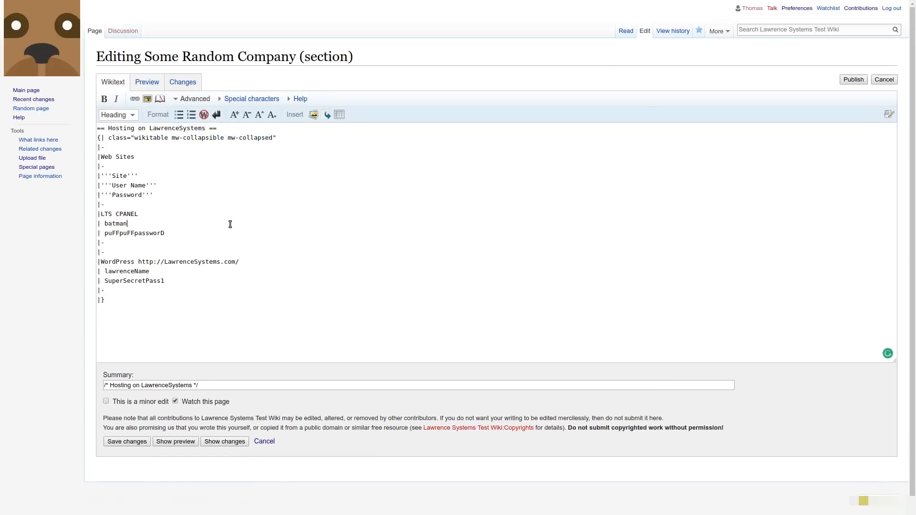
{"action": "left_click", "coordinate": [227, 243]}
{"action": "left_click", "coordinate": [200, 235]}
{"action": "left_click", "coordinate": [122, 442]}
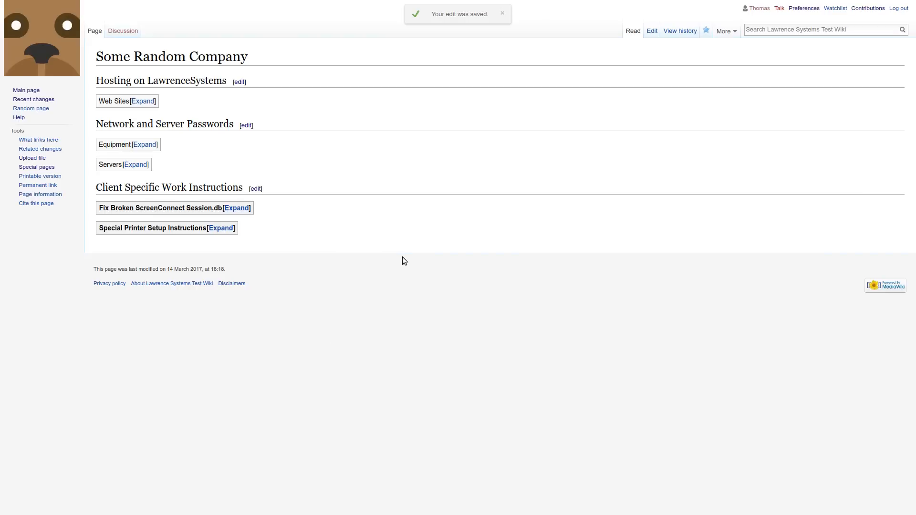
Open the page's revision history and compare its two latest revisions.
{"action": "left_click", "coordinate": [679, 31]}
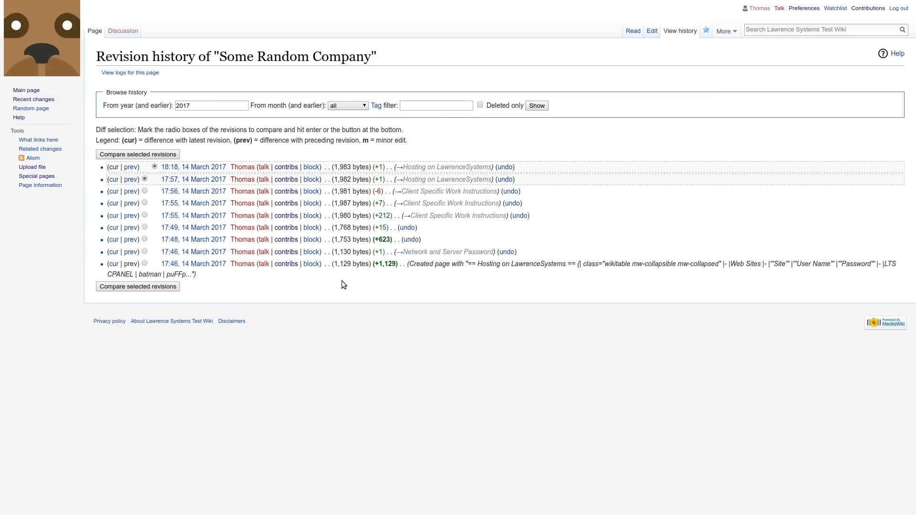
{"action": "left_click", "coordinate": [162, 287]}
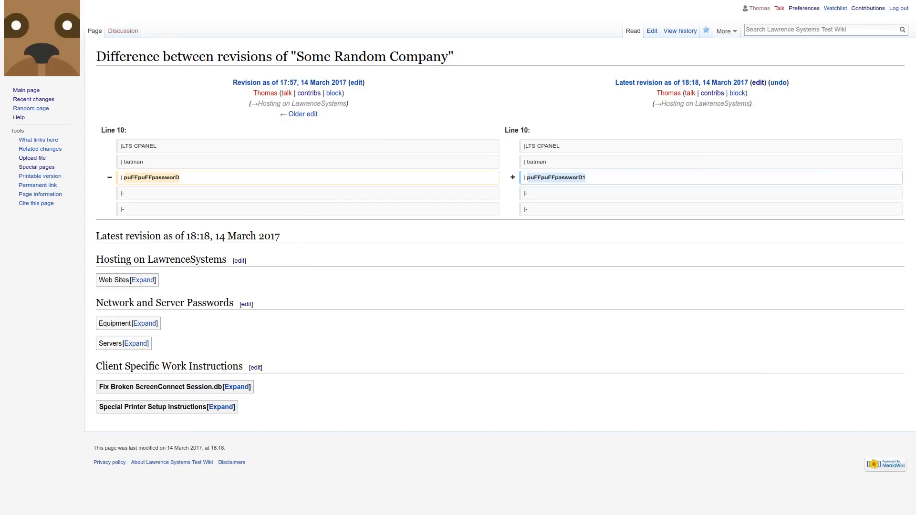
Go to the wiki's main page, search for "So" and reopen the Some Random Company page.
{"action": "left_click", "coordinate": [31, 90]}
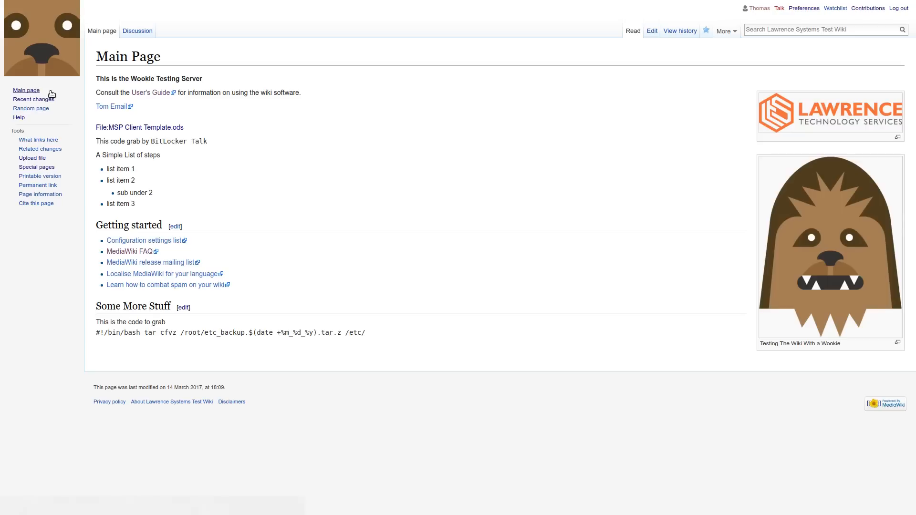
{"action": "left_click", "coordinate": [780, 31]}
{"action": "type", "text": "So"}
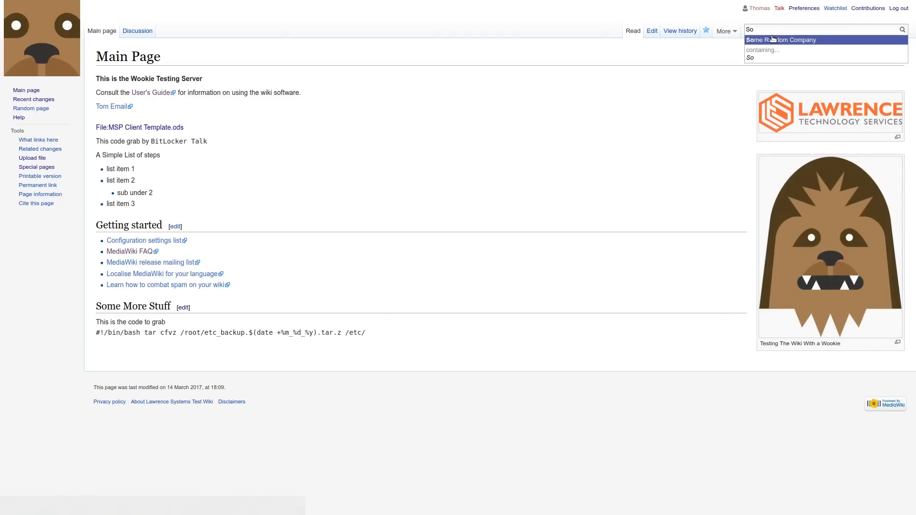
{"action": "left_click", "coordinate": [806, 40]}
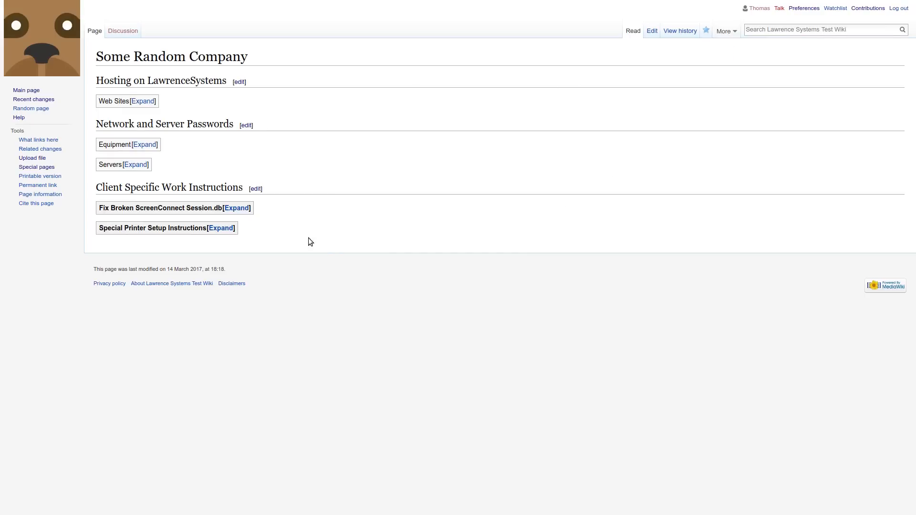
Edit the Client Specific Work Instructions section and upload Selection_999(247).png for insertion at its end, confirming it as own work.
{"action": "left_click", "coordinate": [256, 189]}
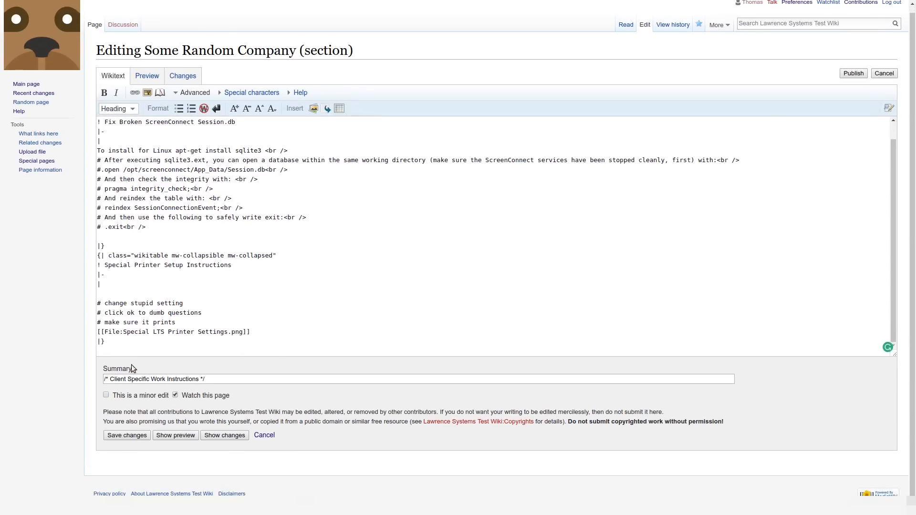
{"action": "left_click", "coordinate": [117, 352]}
{"action": "left_click", "coordinate": [147, 93]}
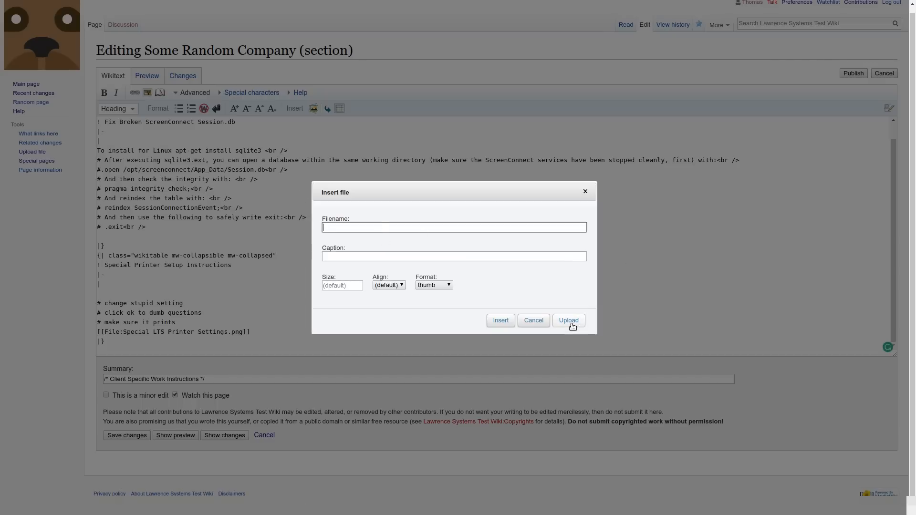
{"action": "left_click", "coordinate": [572, 326]}
{"action": "left_click", "coordinate": [473, 156]}
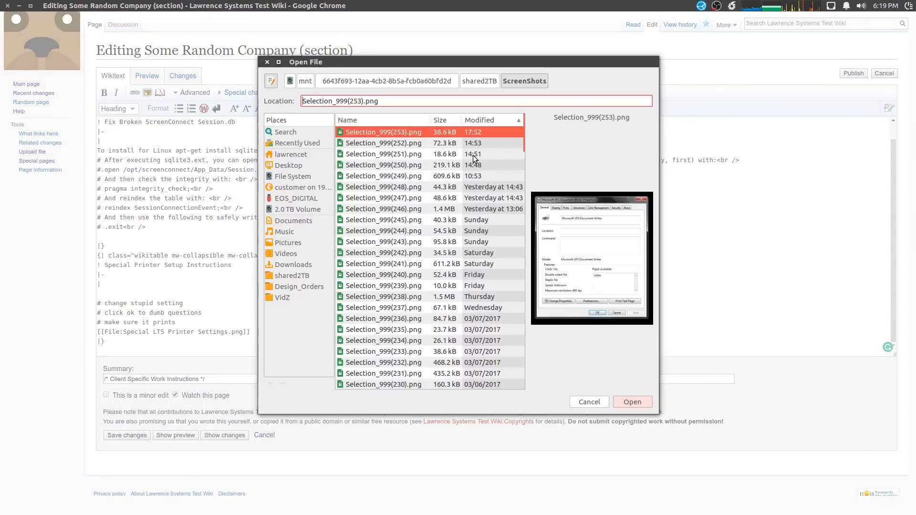
{"action": "left_click", "coordinate": [395, 177]}
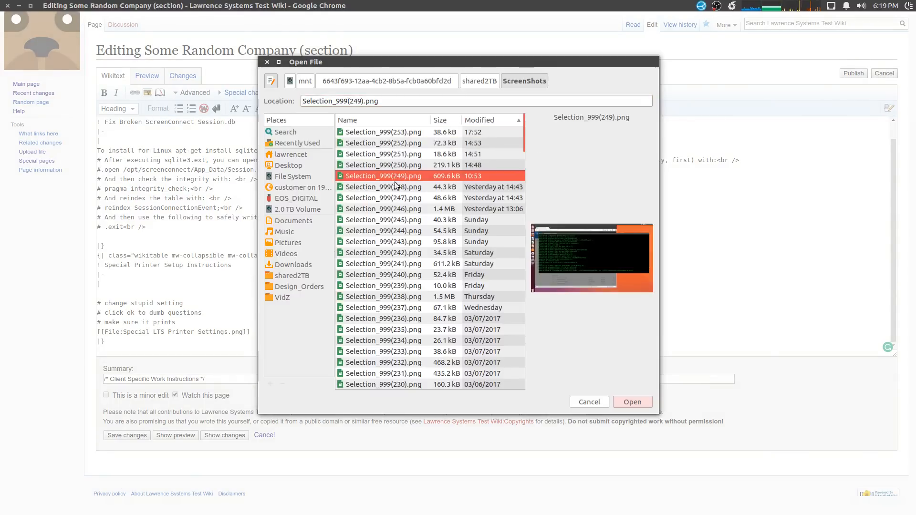
{"action": "left_click", "coordinate": [385, 187]}
{"action": "left_click", "coordinate": [389, 198]}
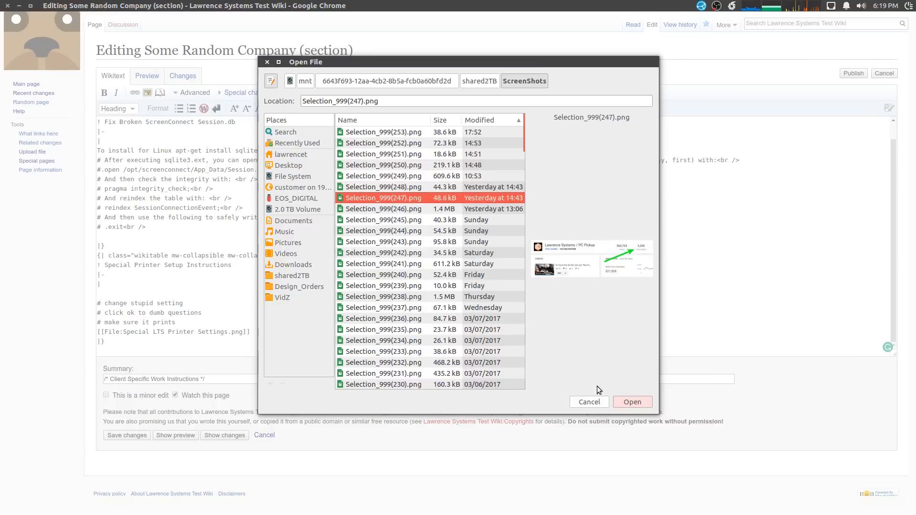
{"action": "left_click", "coordinate": [633, 401]}
{"action": "left_click", "coordinate": [383, 221]}
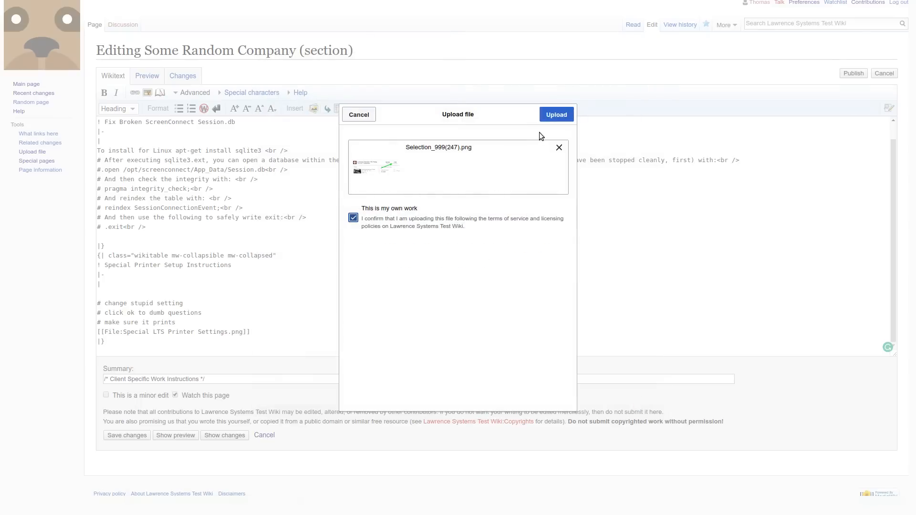
{"action": "left_click", "coordinate": [555, 115]}
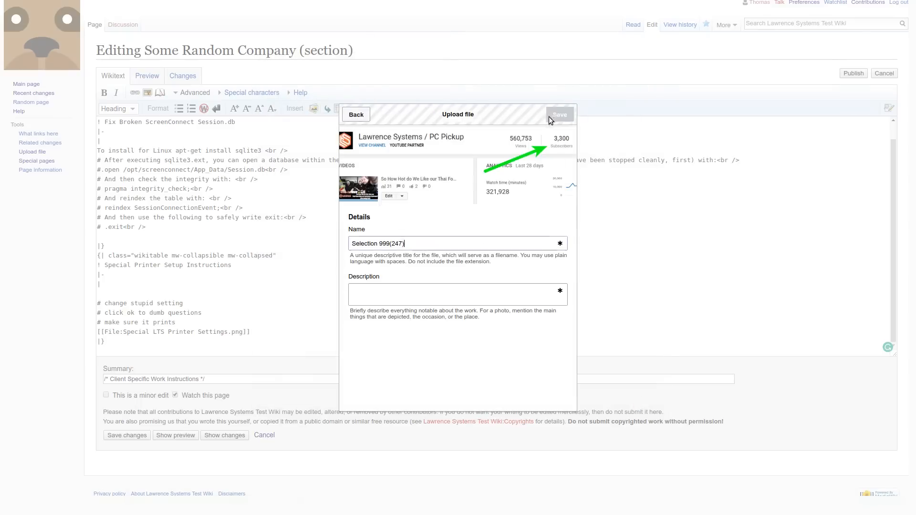
Give the uploaded image the name and description MyYouTubeStuff and save its details.
{"action": "triple_click", "coordinate": [430, 242]}
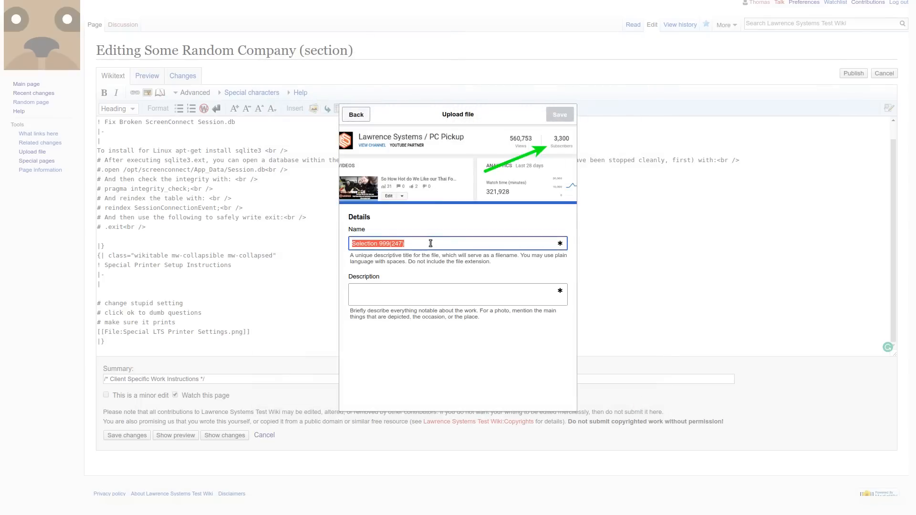
{"action": "type", "text": "MyYouTubeSut"}
{"action": "key", "text": "BackSpace"}
{"action": "type", "text": "tuff"}
{"action": "left_click", "coordinate": [379, 304]}
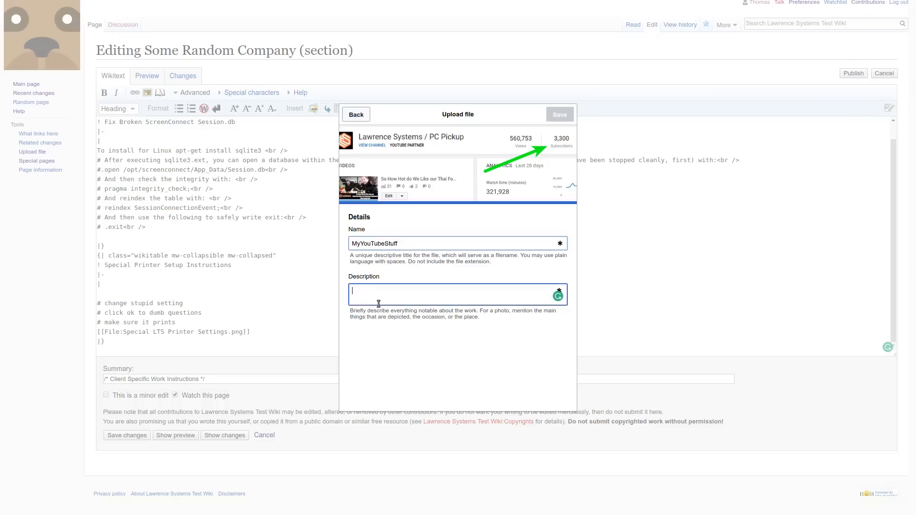
{"action": "type", "text": "MyYouTubeStuff"}
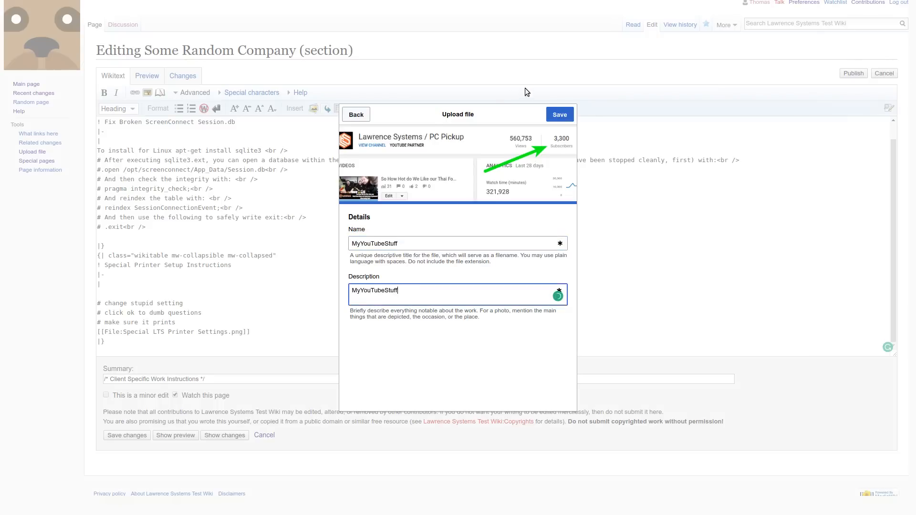
{"action": "left_click", "coordinate": [560, 117]}
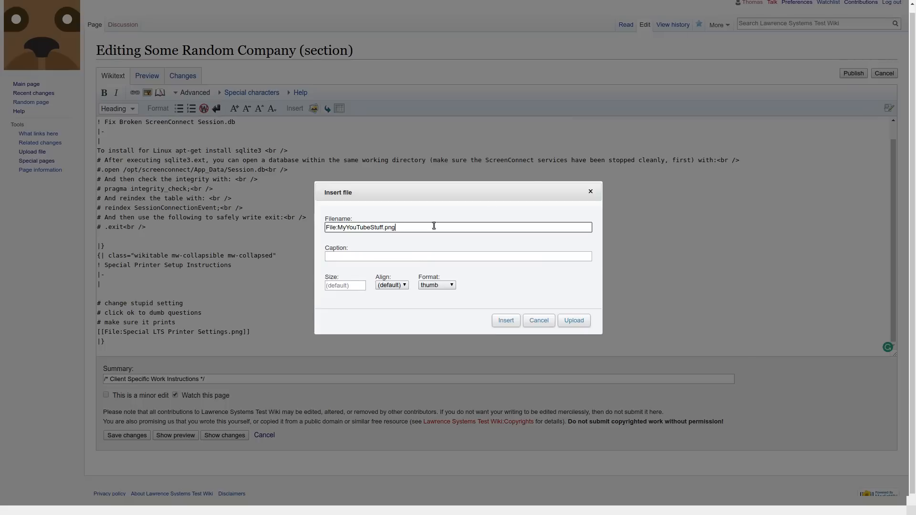
Insert File:MyYouTubeStuff.png in frameless format, preview the section and save the changes.
{"action": "left_click", "coordinate": [436, 285]}
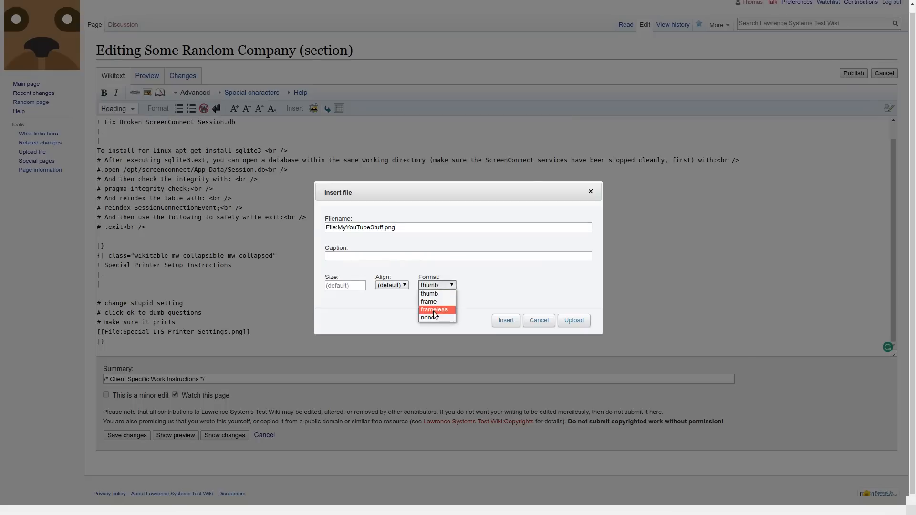
{"action": "left_click", "coordinate": [435, 310]}
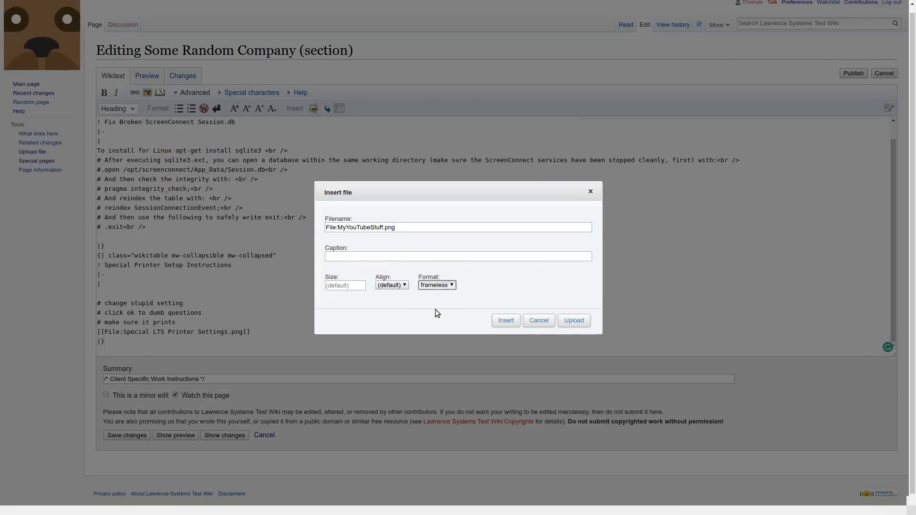
{"action": "left_click", "coordinate": [507, 320]}
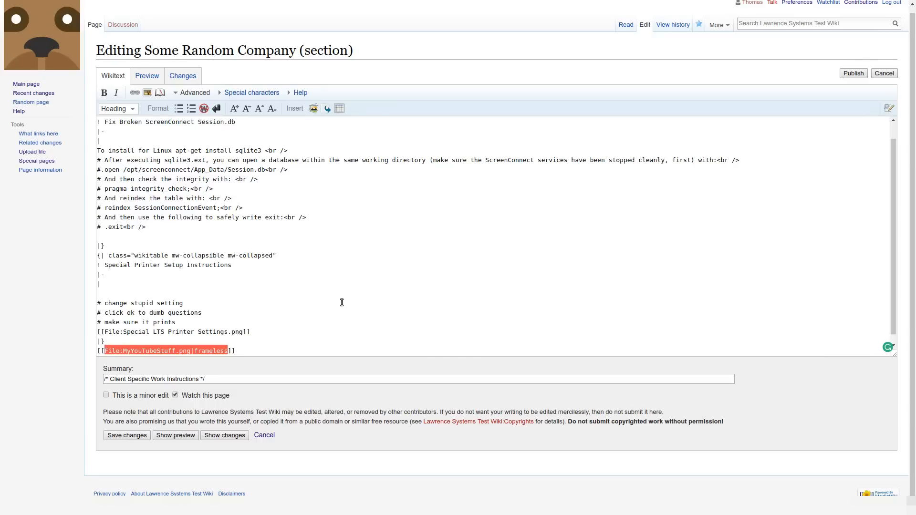
{"action": "left_click", "coordinate": [148, 78]}
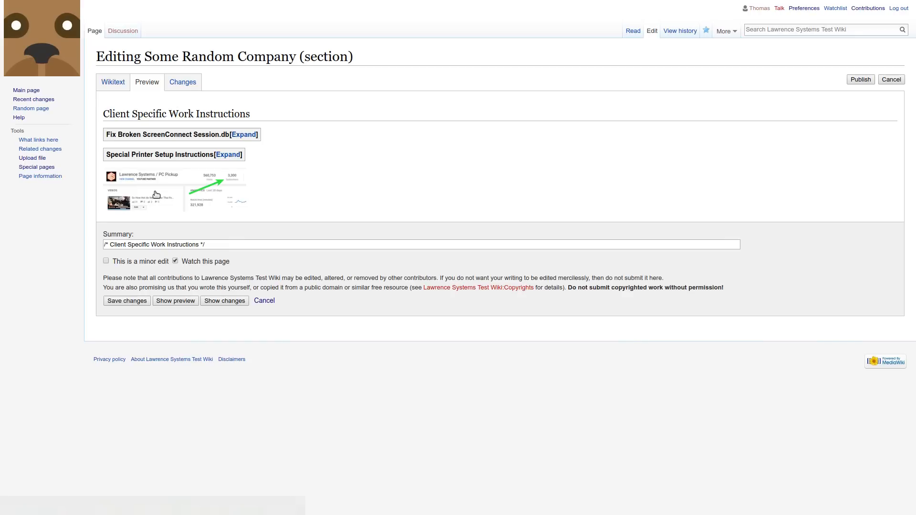
{"action": "left_click", "coordinate": [130, 302]}
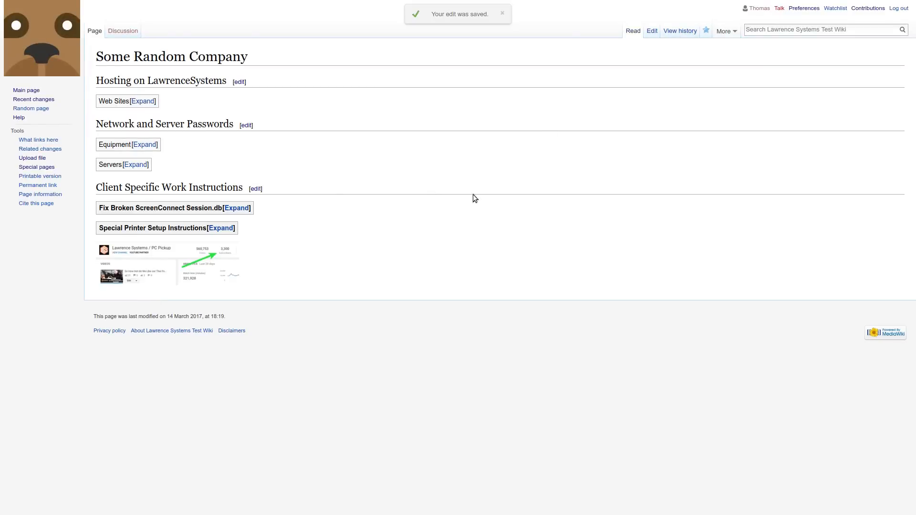
Open the inserted image, search for "som" from the main page to reopen Some Random Company, and expand the Equipment and Servers tables.
{"action": "left_click", "coordinate": [167, 263]}
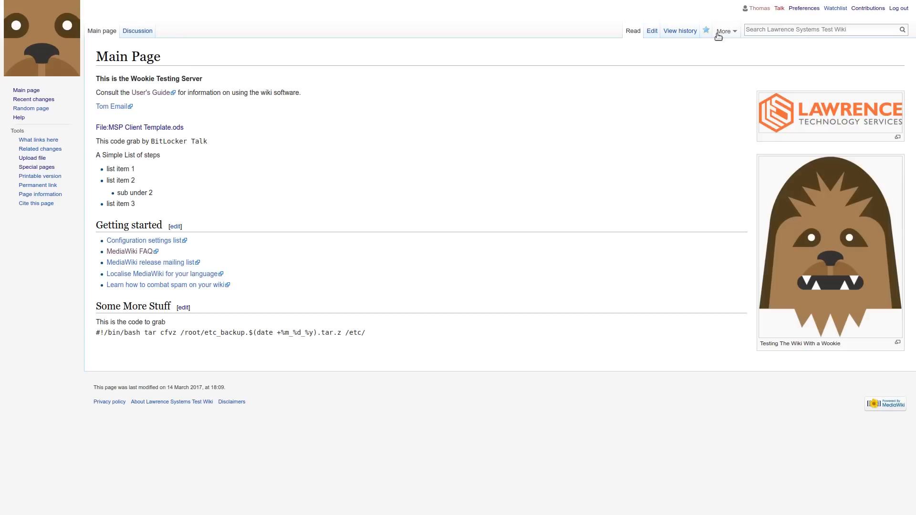
{"action": "left_click", "coordinate": [786, 31]}
{"action": "type", "text": "som"}
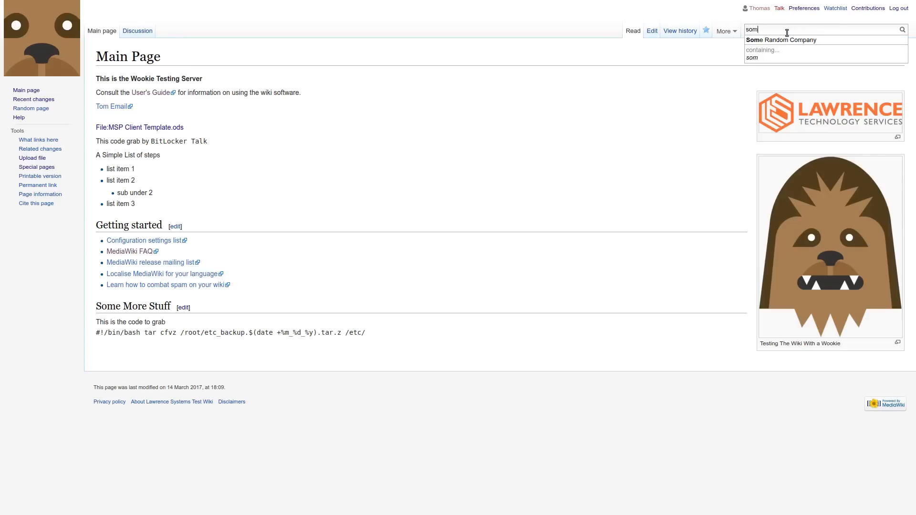
{"action": "key", "text": "Down"}
{"action": "key", "text": "Return"}
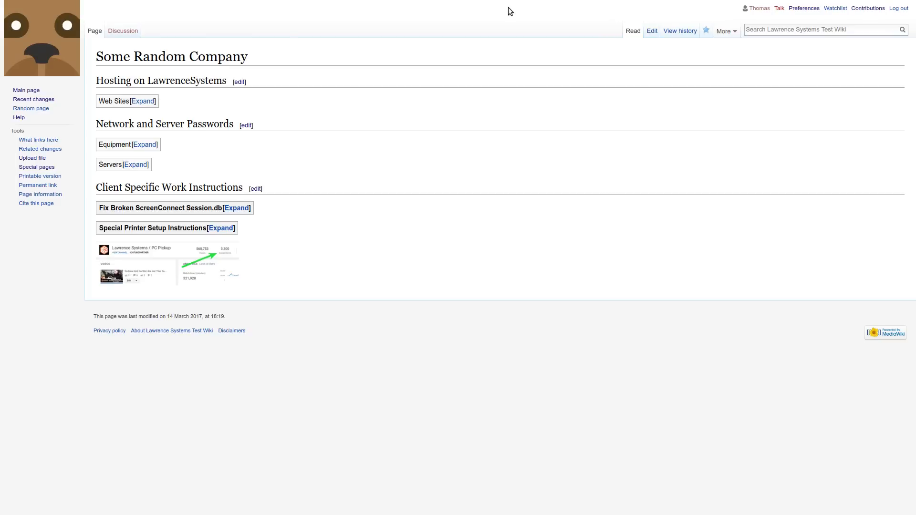
{"action": "left_click", "coordinate": [145, 144]}
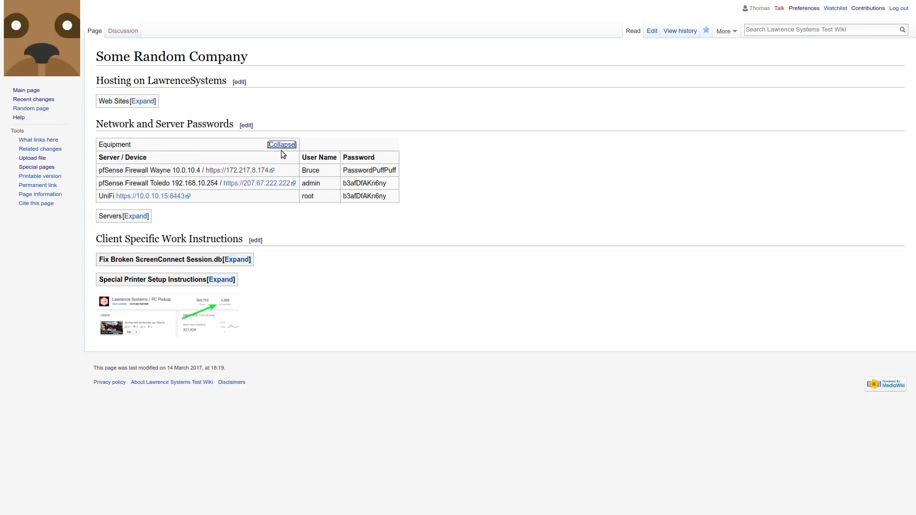
{"action": "left_click", "coordinate": [136, 216]}
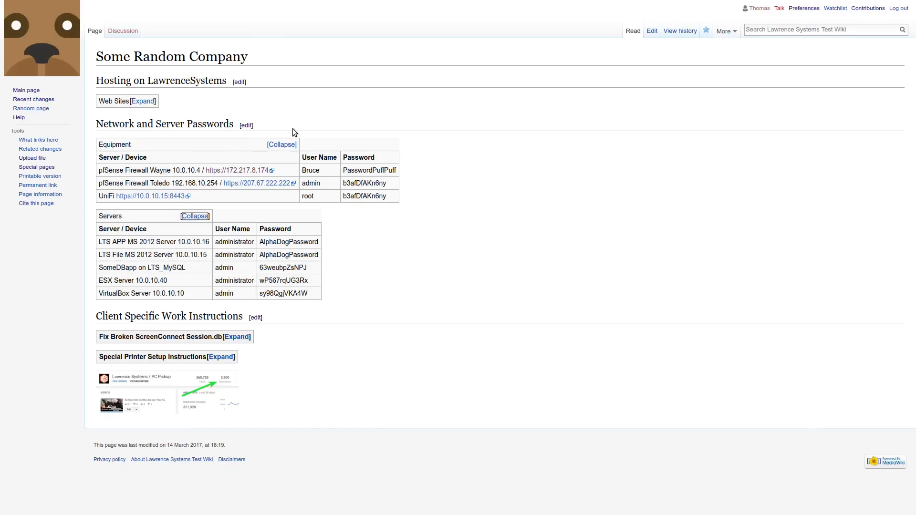
Edit the Network and Server Passwords section and duplicate the VirtualBox Server entry, including its user name and password, at the end of the Servers table.
{"action": "left_click", "coordinate": [246, 126]}
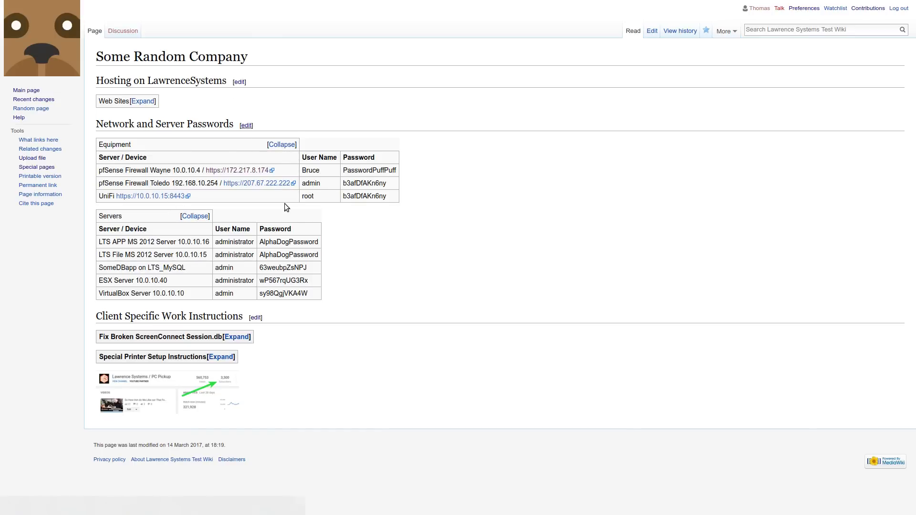
{"action": "scroll", "coordinate": [341, 236], "scroll_direction": "down", "scroll_amount": 15}
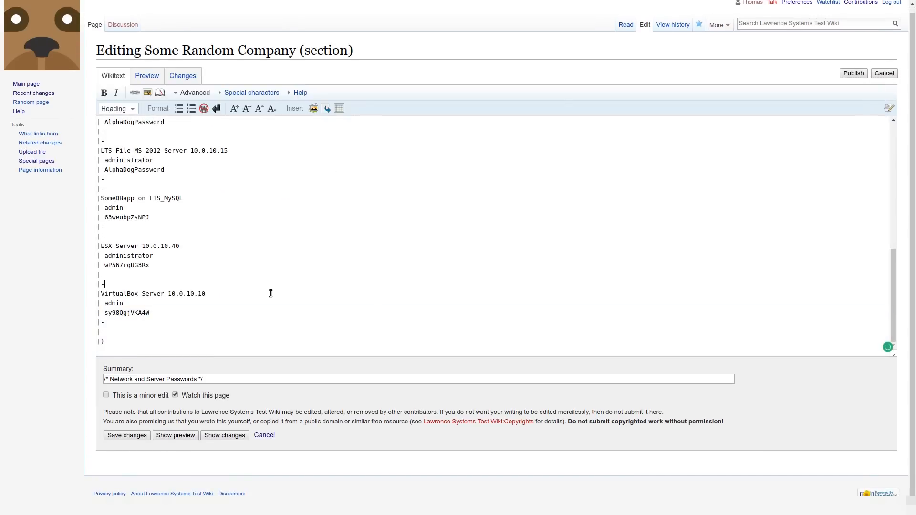
{"action": "key", "text": "shift+Down"}
{"action": "key", "text": "shift+Down"}
{"action": "key", "text": "shift+Down"}
{"action": "key", "text": "shift+Down"}
{"action": "key", "text": "shift+Down"}
{"action": "key", "text": "ctrl+c"}
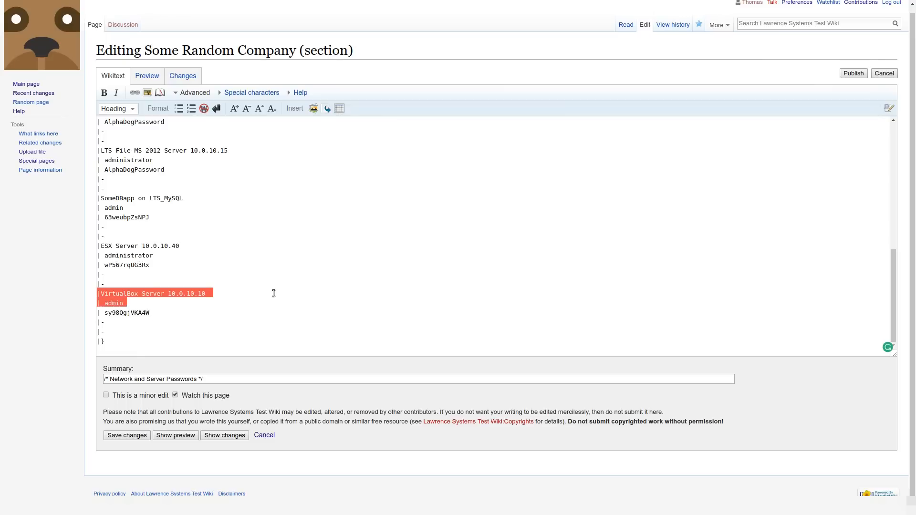
{"action": "key", "text": "Right"}
{"action": "key", "text": "Return"}
{"action": "key", "text": "Up"}
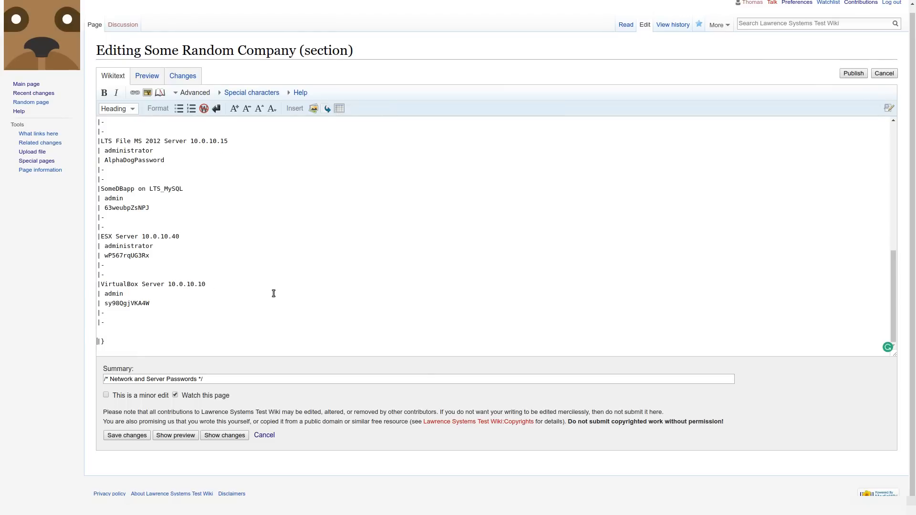
{"action": "key", "text": "ctrl+v"}
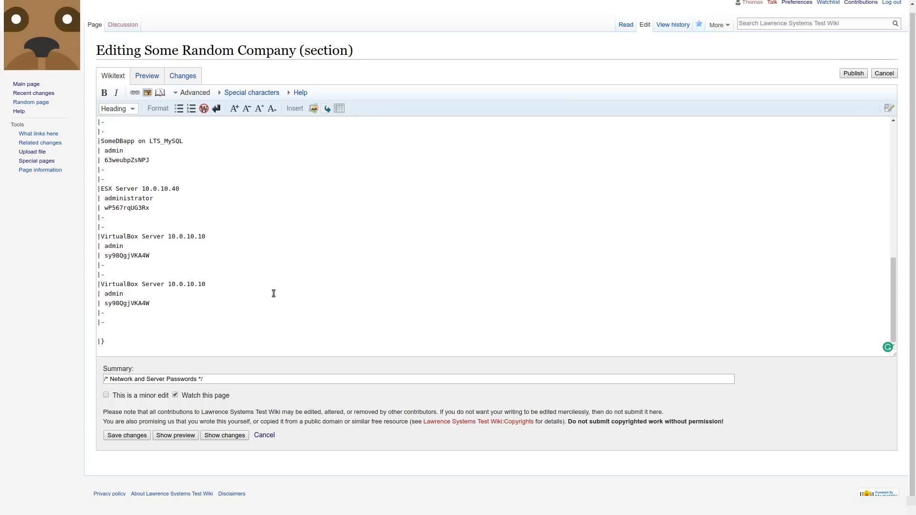
Change the duplicated entry to VirtualBox2 Server 10.0.10.133, save the changes and expand the Servers table to check it.
{"action": "type", "text": "2"}
{"action": "key", "text": "BackSpace"}
{"action": "type", "text": "33"}
{"action": "left_click", "coordinate": [129, 434]}
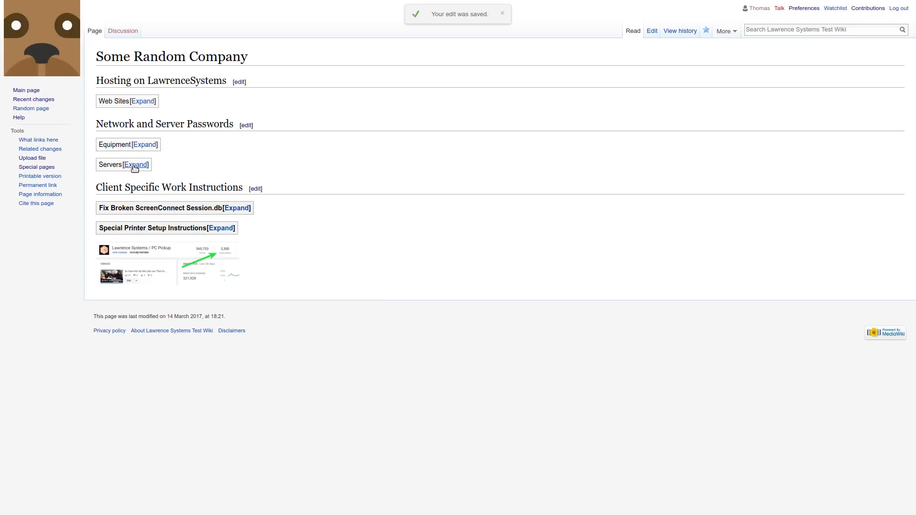
{"action": "left_click", "coordinate": [139, 165]}
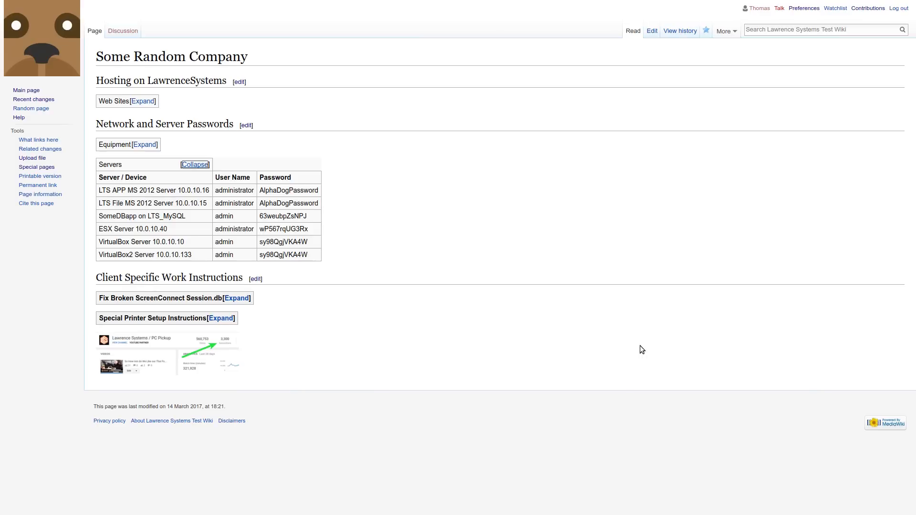
Go to the wiki's main page and search for "som" to open the Some Random Company page.
{"action": "left_click", "coordinate": [34, 92]}
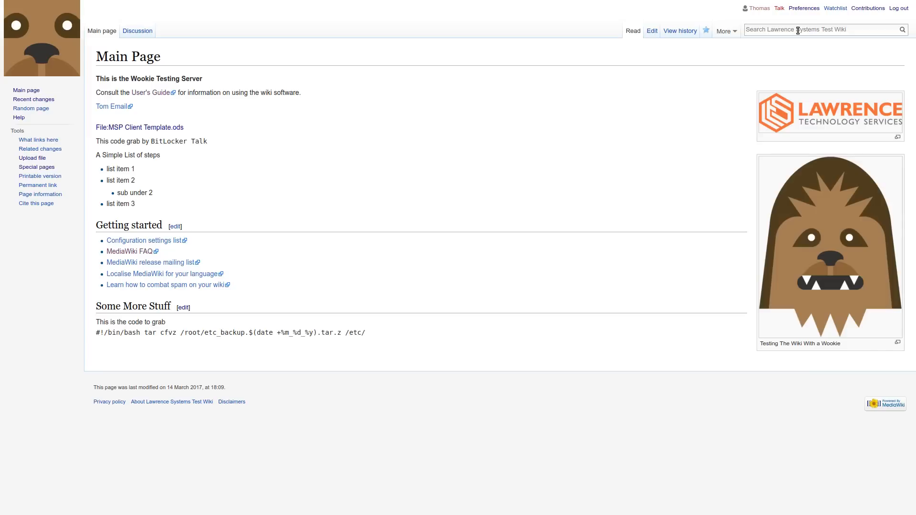
{"action": "type", "text": "som"}
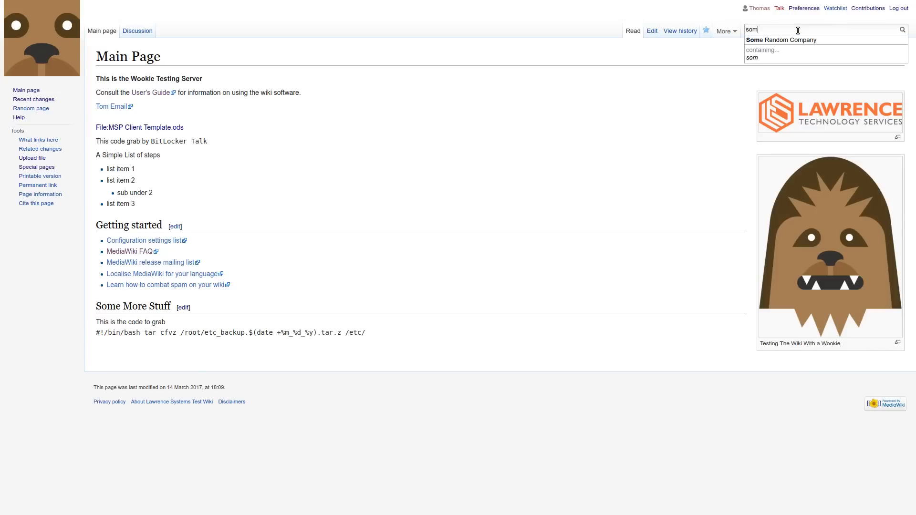
{"action": "left_click", "coordinate": [802, 40]}
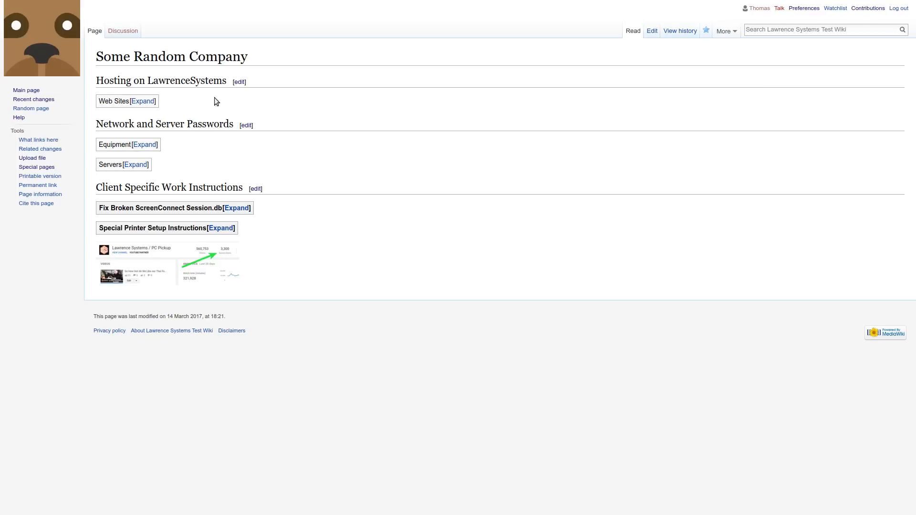
Expand the Web Sites table to view its entries, collapse it and return to the main page.
{"action": "left_click", "coordinate": [143, 101]}
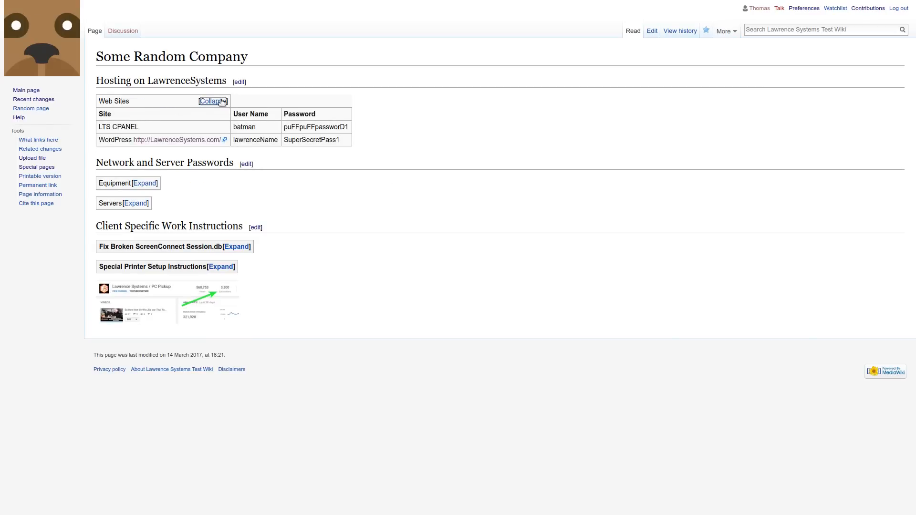
{"action": "left_click", "coordinate": [213, 101]}
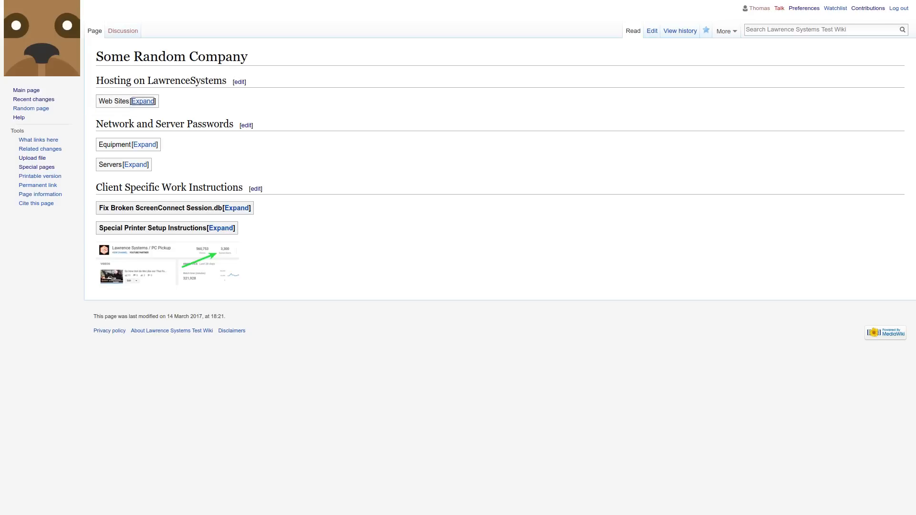
{"action": "left_click", "coordinate": [26, 90]}
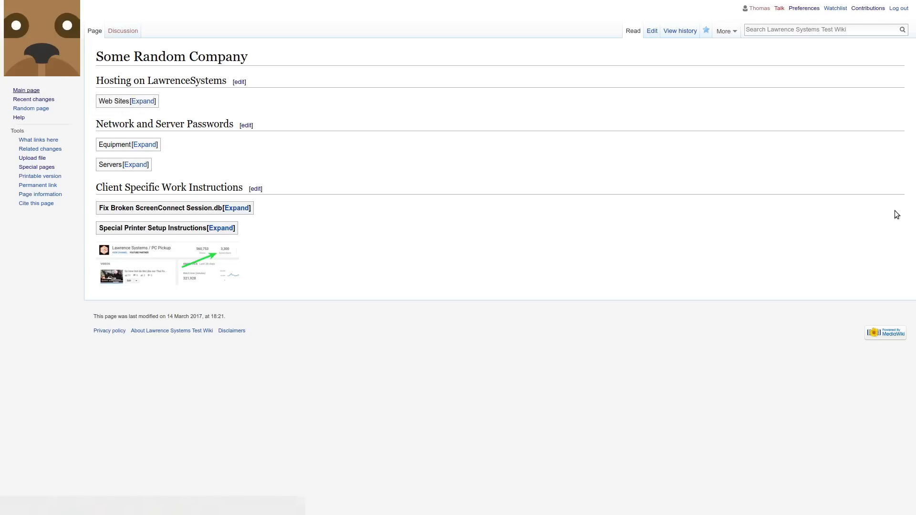